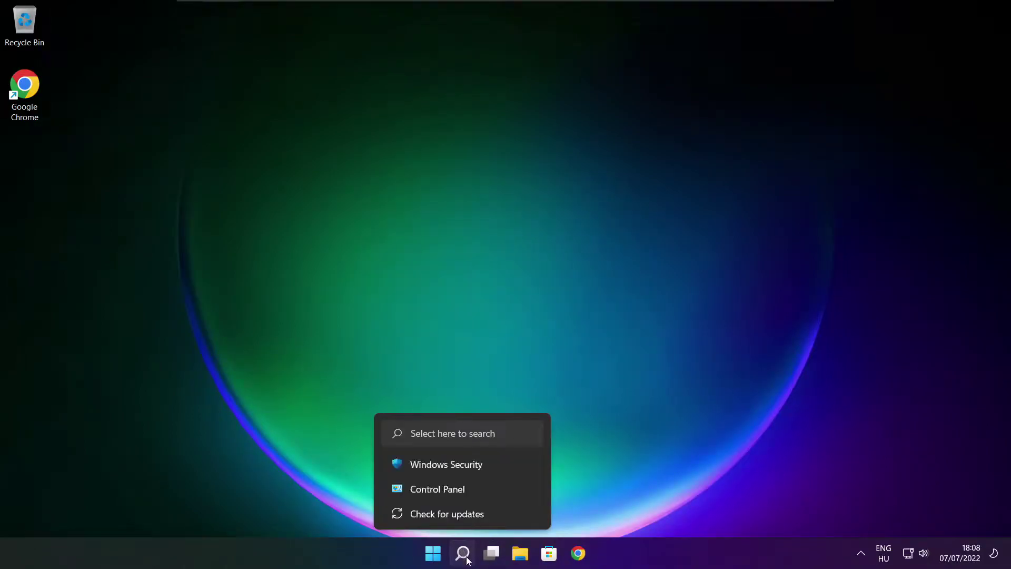
Search Windows for "device manager" so Device Manager shows as the best match
left_click(464, 554)
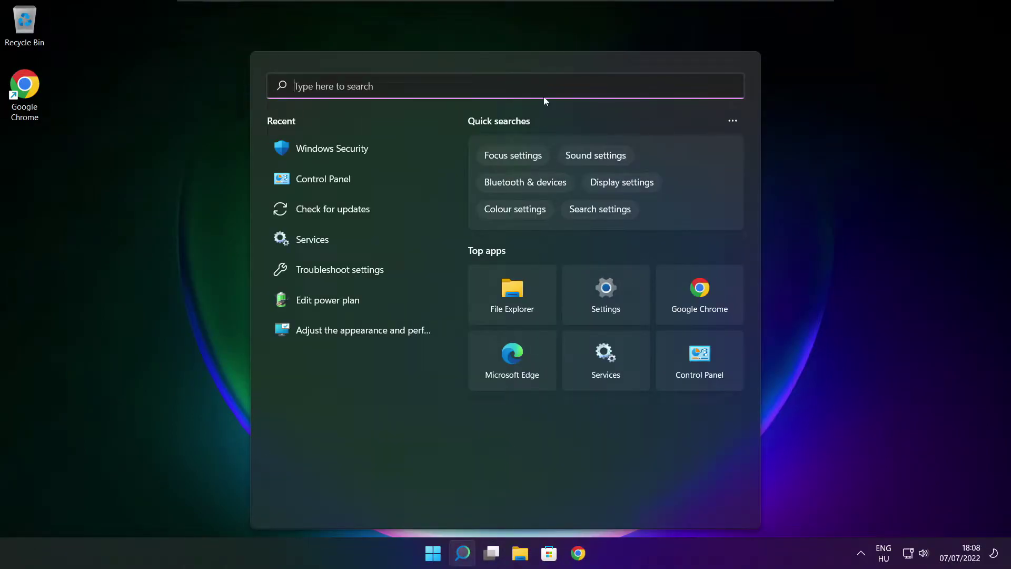
type("device man")
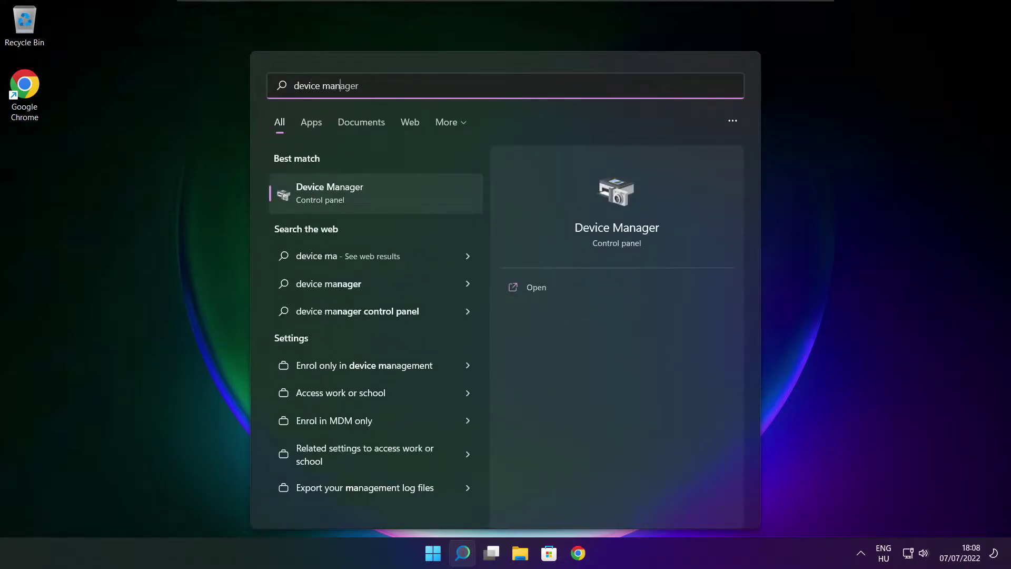
type("ager")
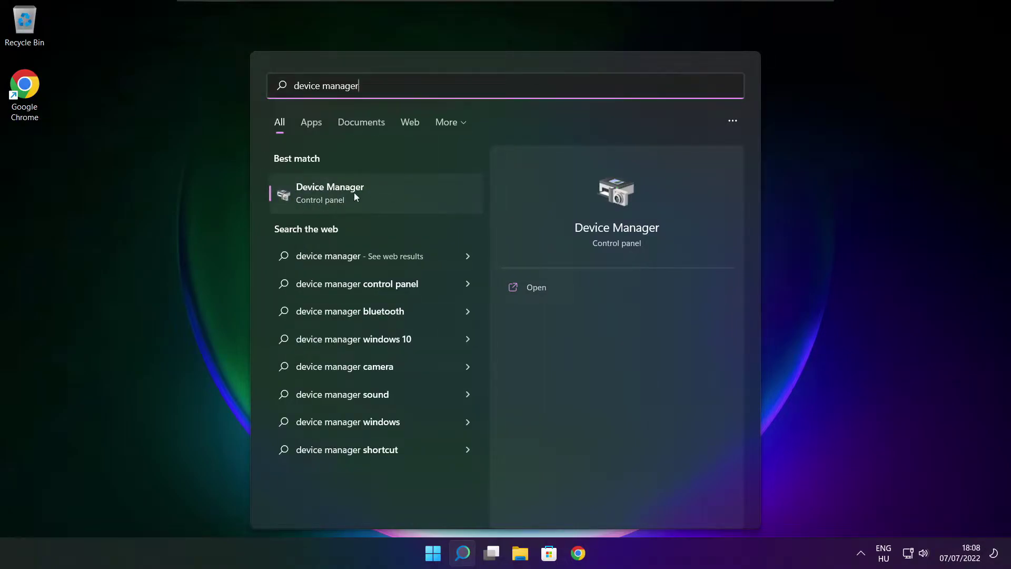
In maximised Device Manager, auto-search for a newer VMware SVGA 3D display driver; best driver already installed
left_click(415, 197)
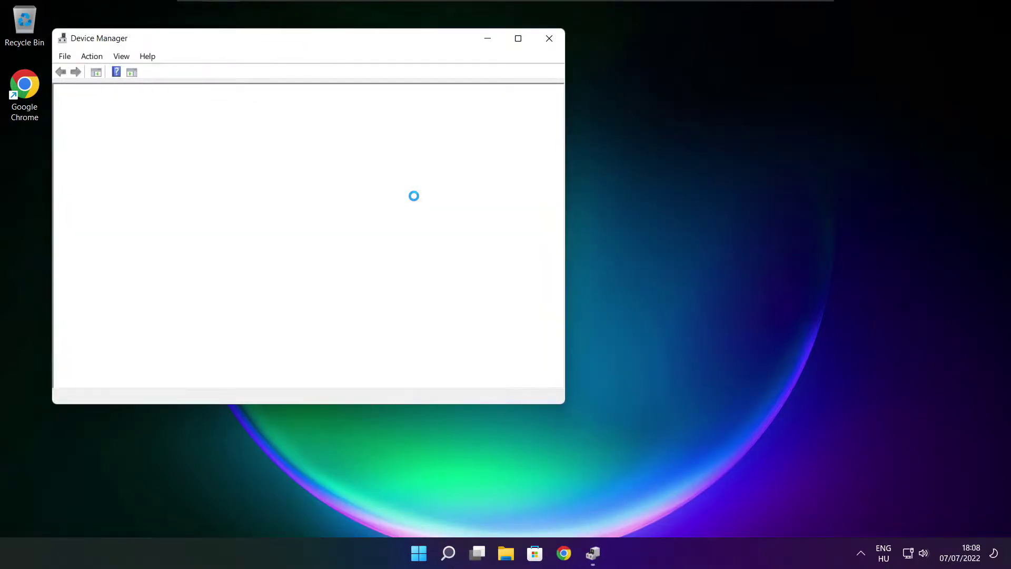
left_click(518, 38)
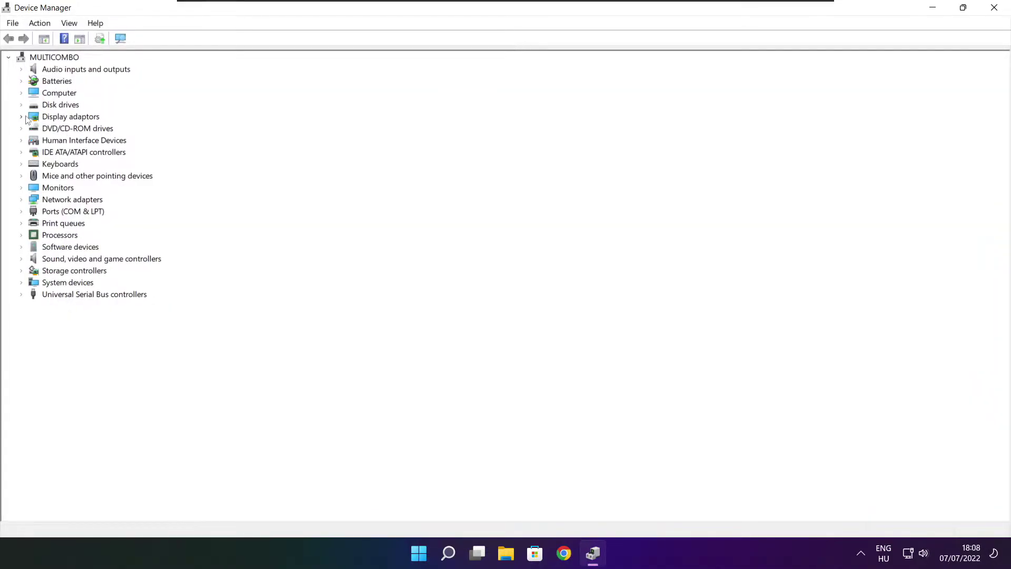
left_click(59, 118)
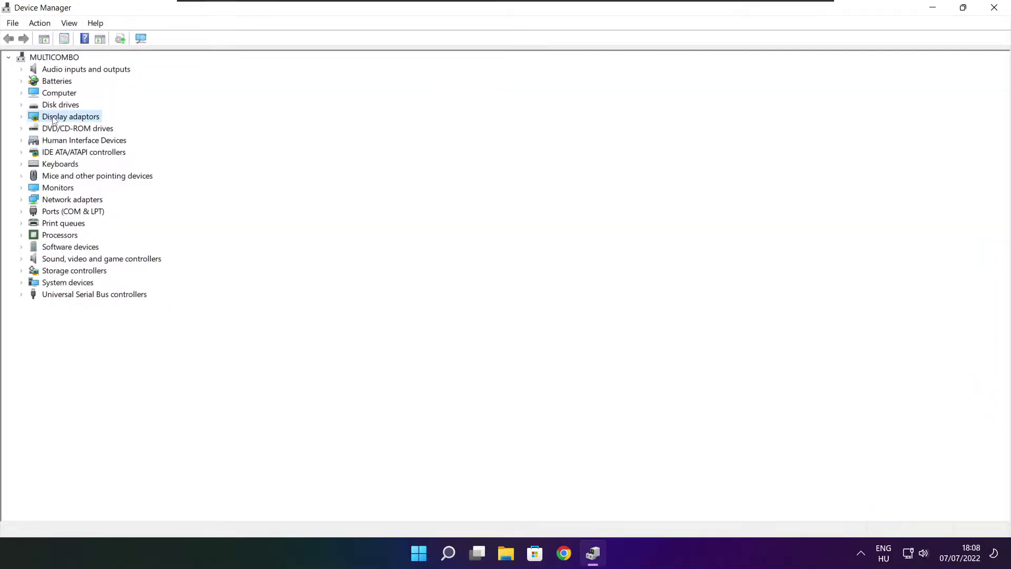
left_click(21, 117)
left_click(99, 130)
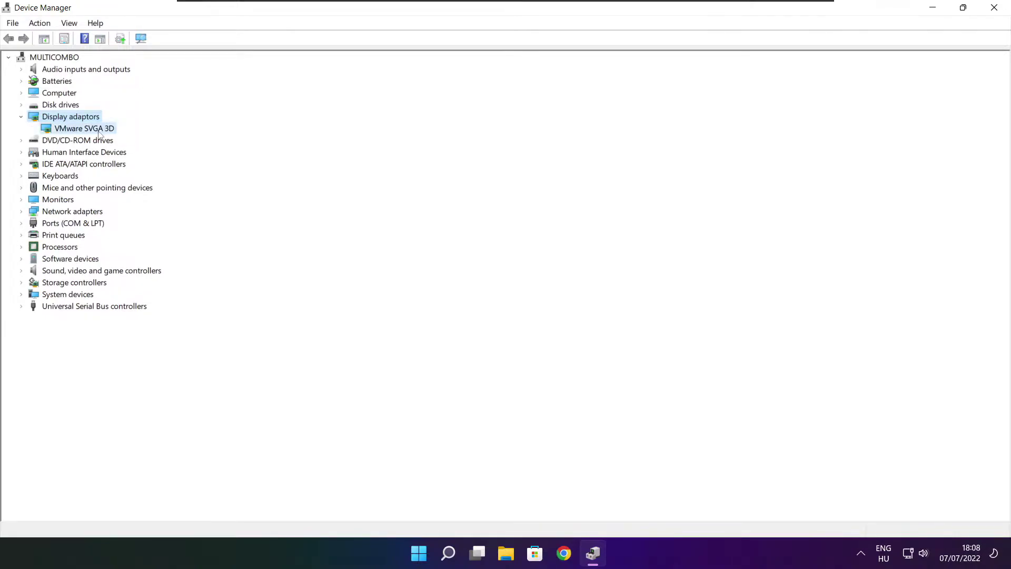
right_click(72, 130)
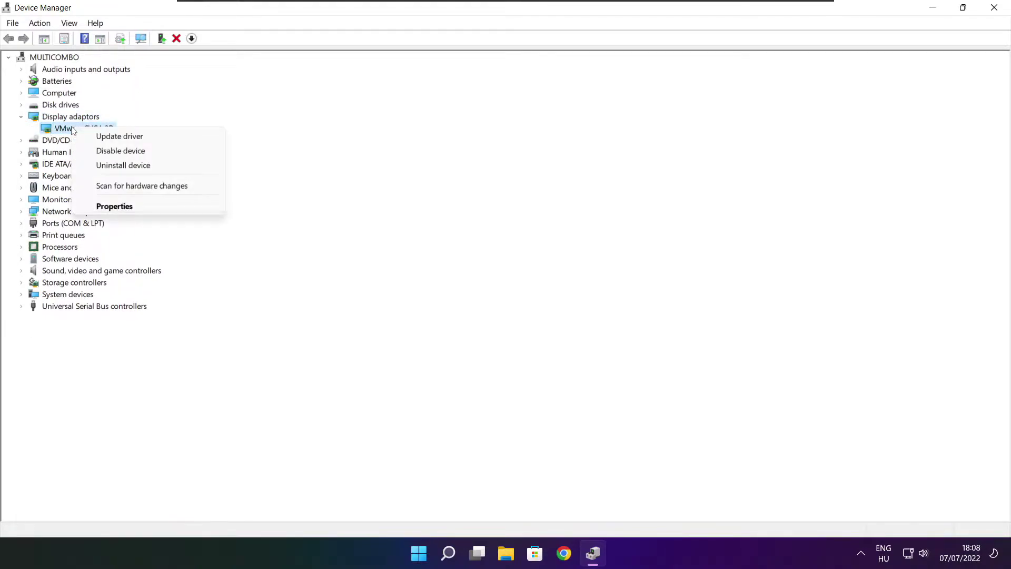
left_click(146, 140)
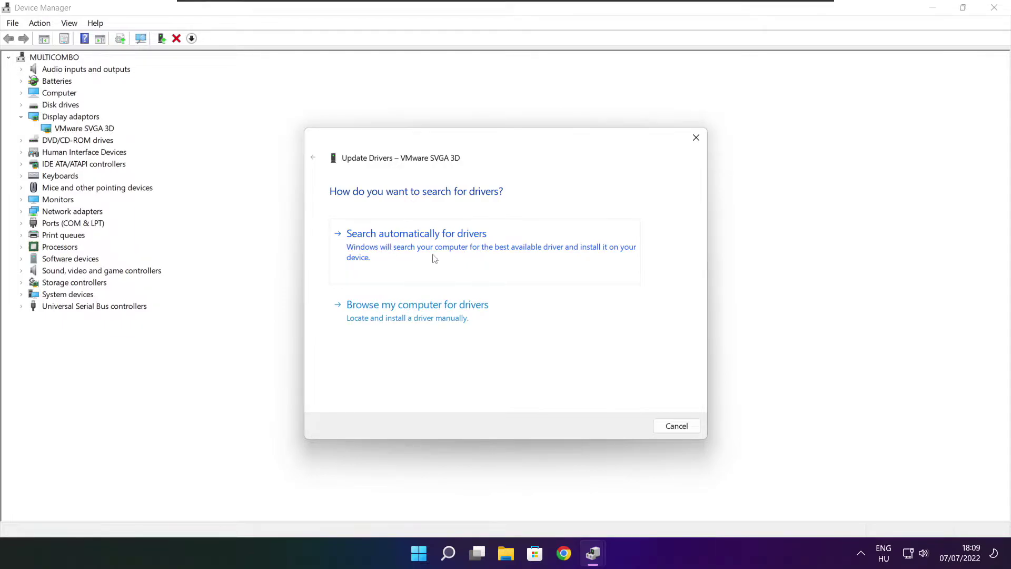
left_click(462, 252)
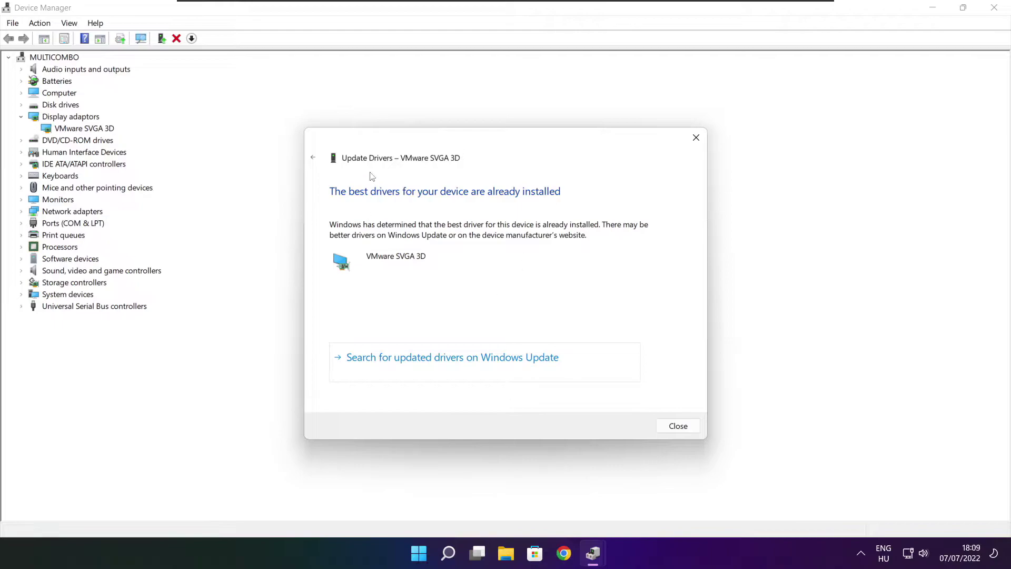
left_click(677, 428)
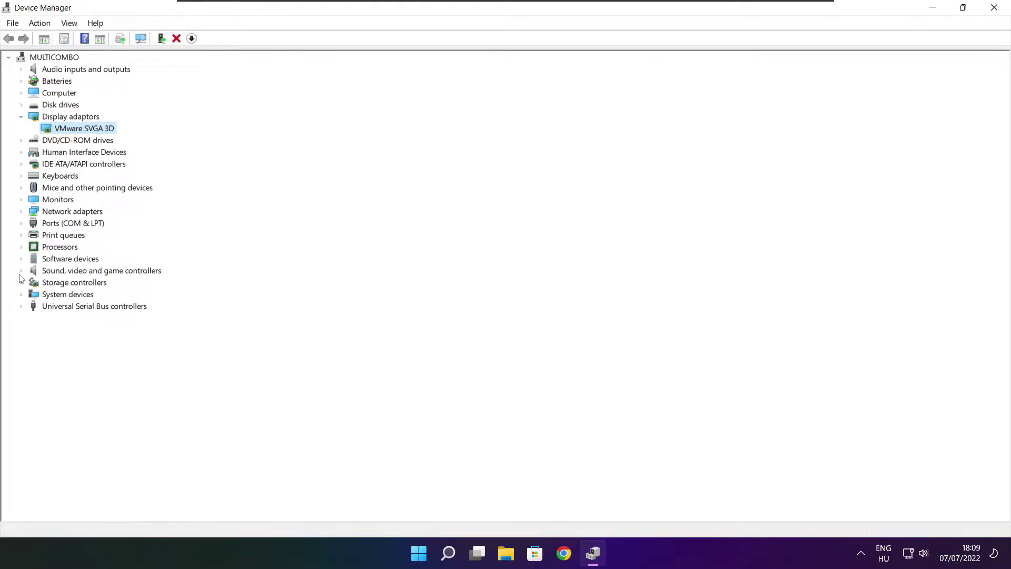
Auto-search for a newer High Definition Audio Device driver; the best driver is already installed
left_click(46, 270)
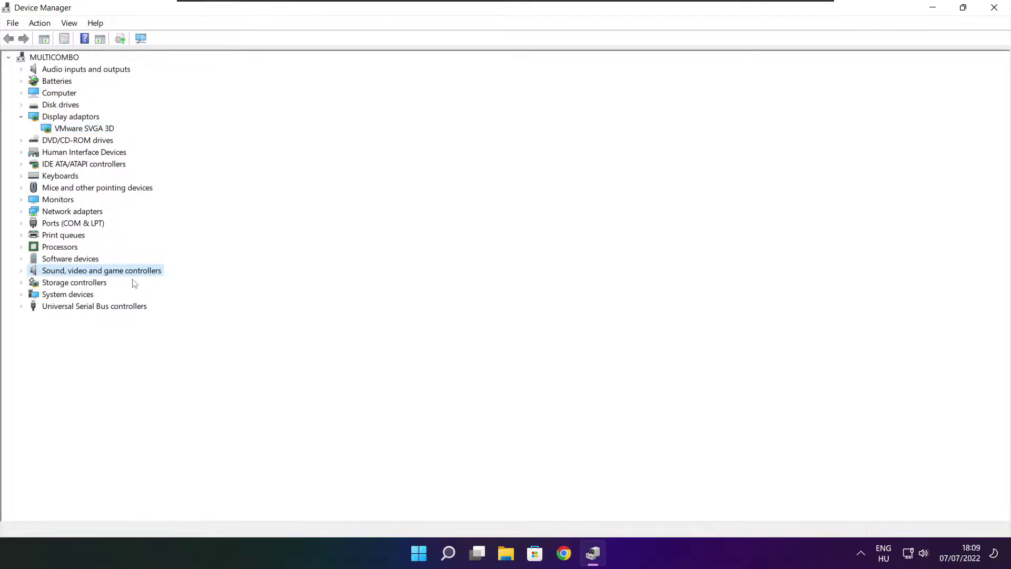
left_click(21, 271)
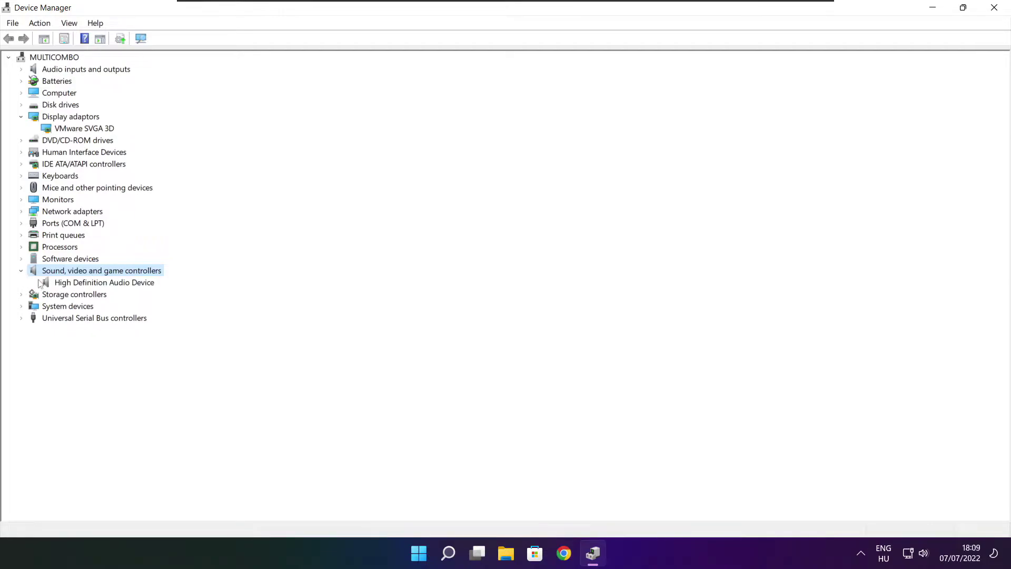
left_click(97, 284)
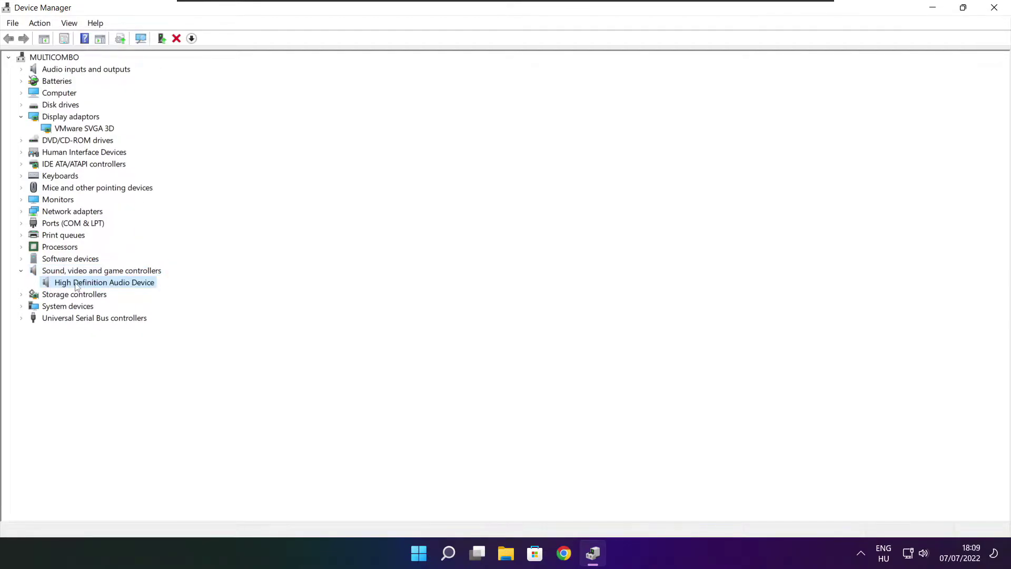
right_click(97, 286)
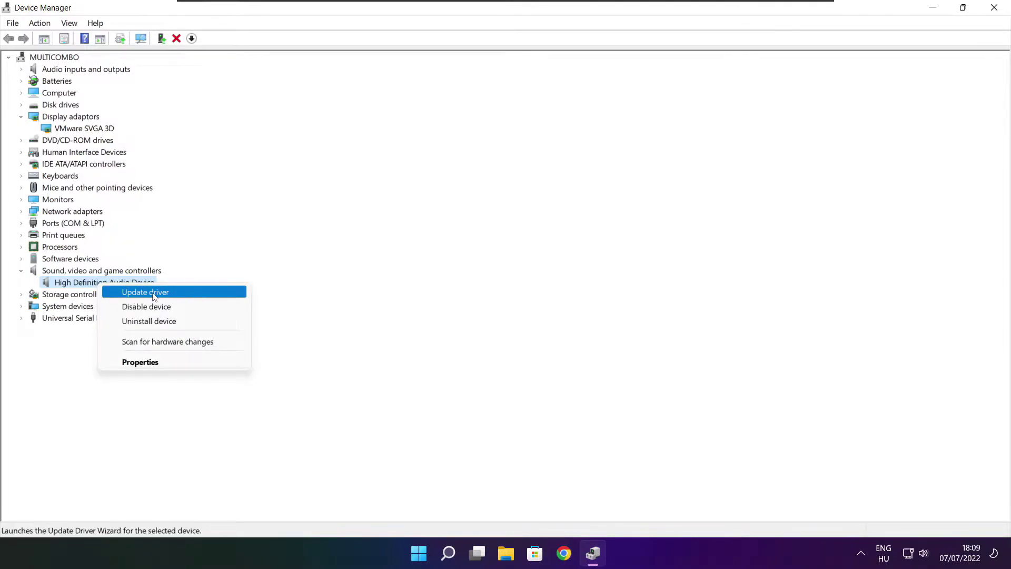
left_click(198, 294)
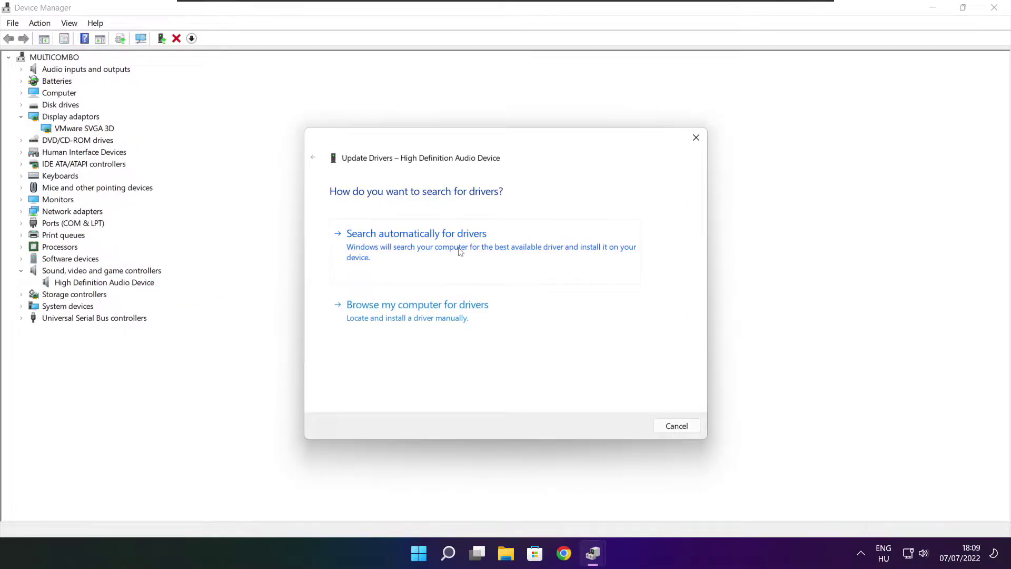
left_click(439, 251)
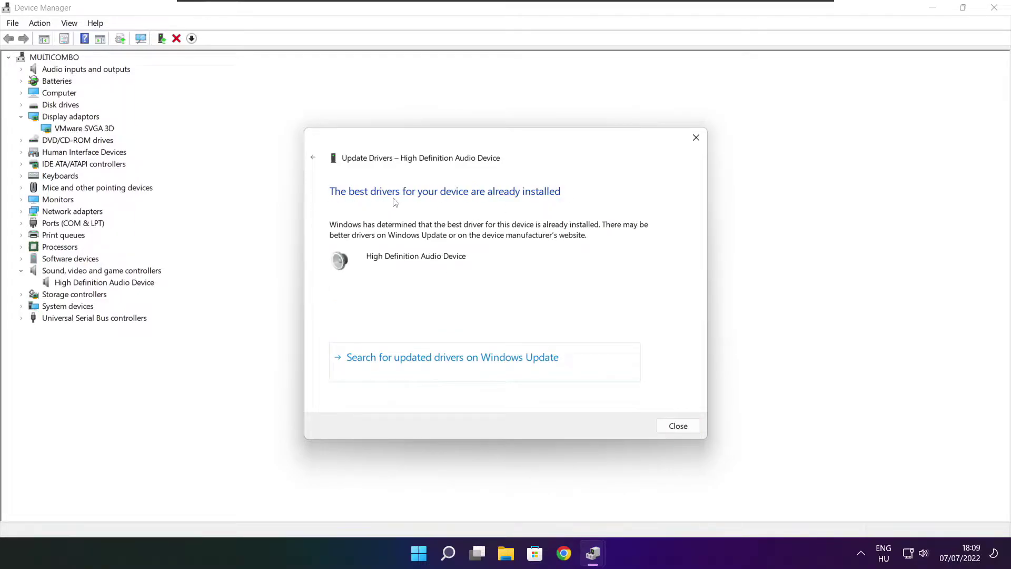
left_click(678, 426)
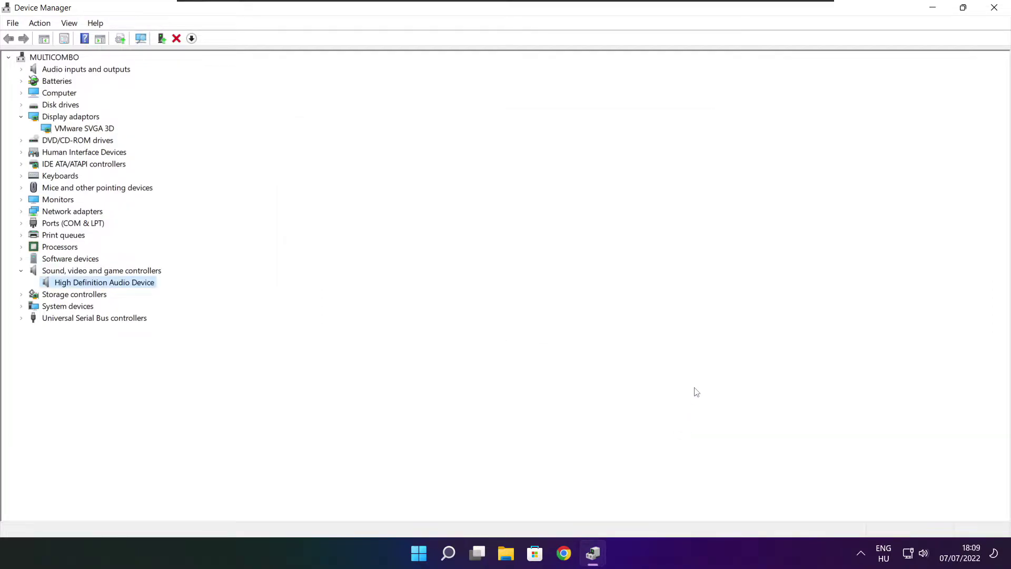
Close Device Manager, then switch the power plan from Balanced to High performance via "edit power plan"
left_click(995, 8)
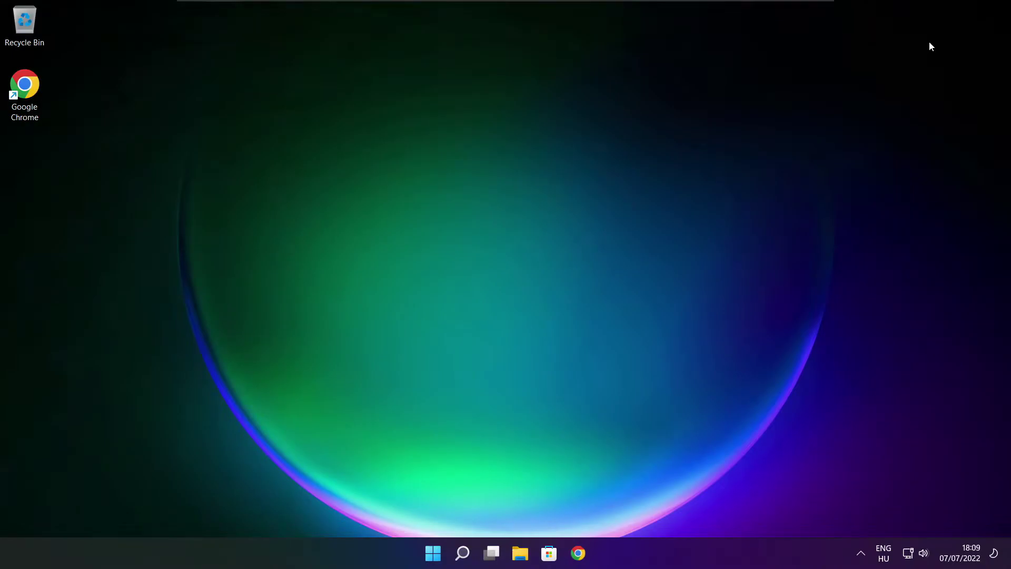
left_click(464, 554)
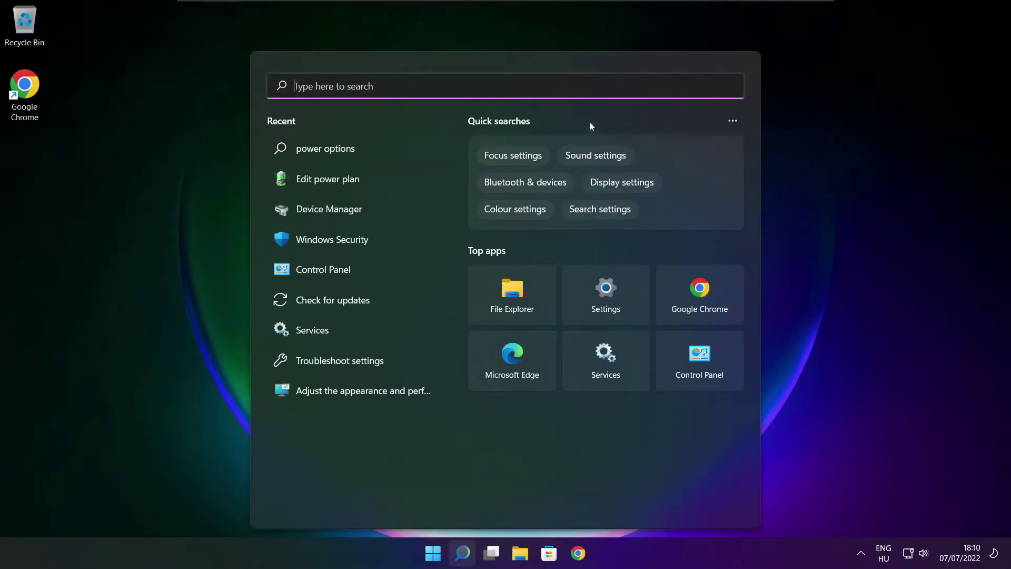
type("e")
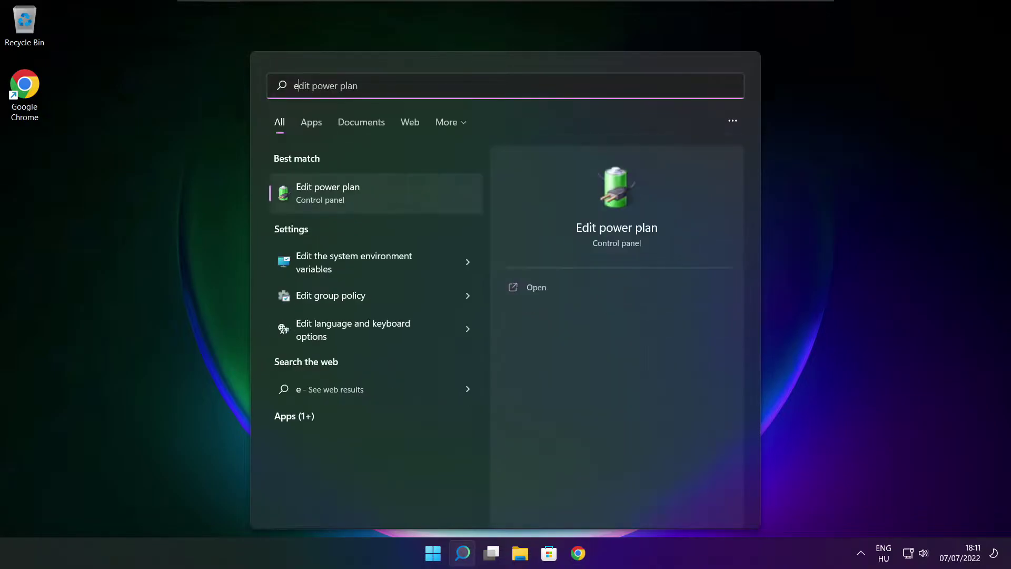
type("dit power plan")
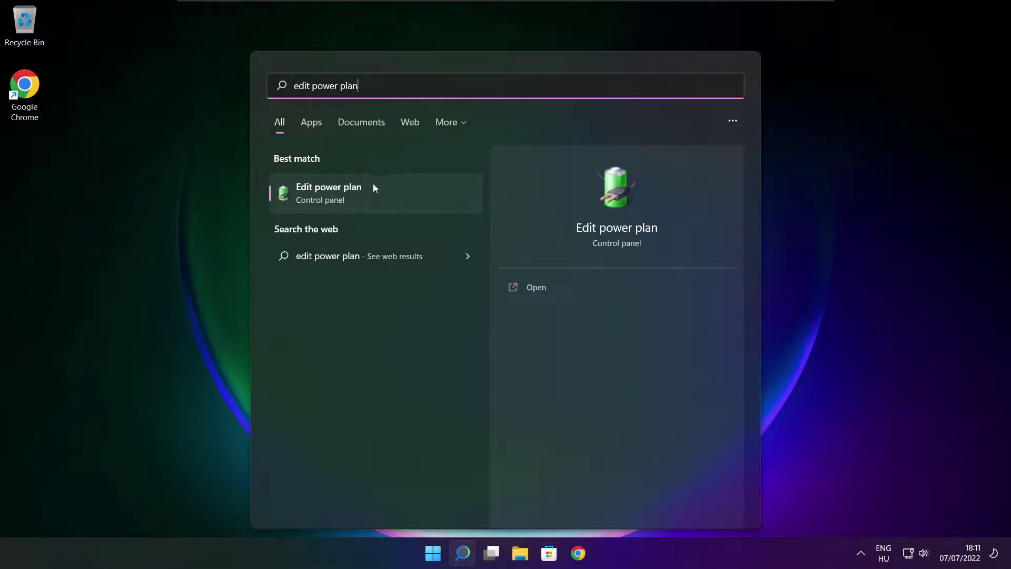
left_click(399, 196)
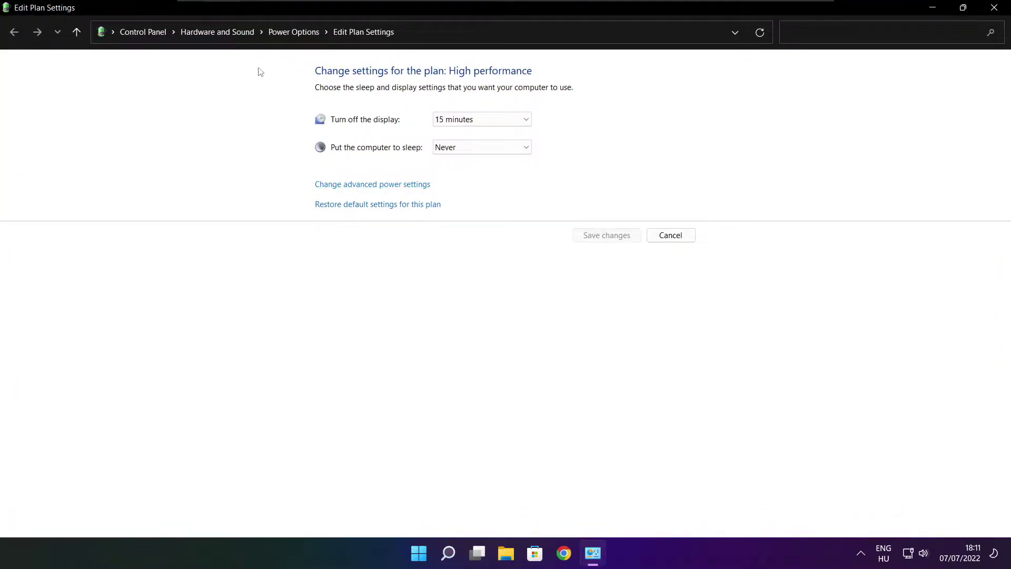
left_click(301, 37)
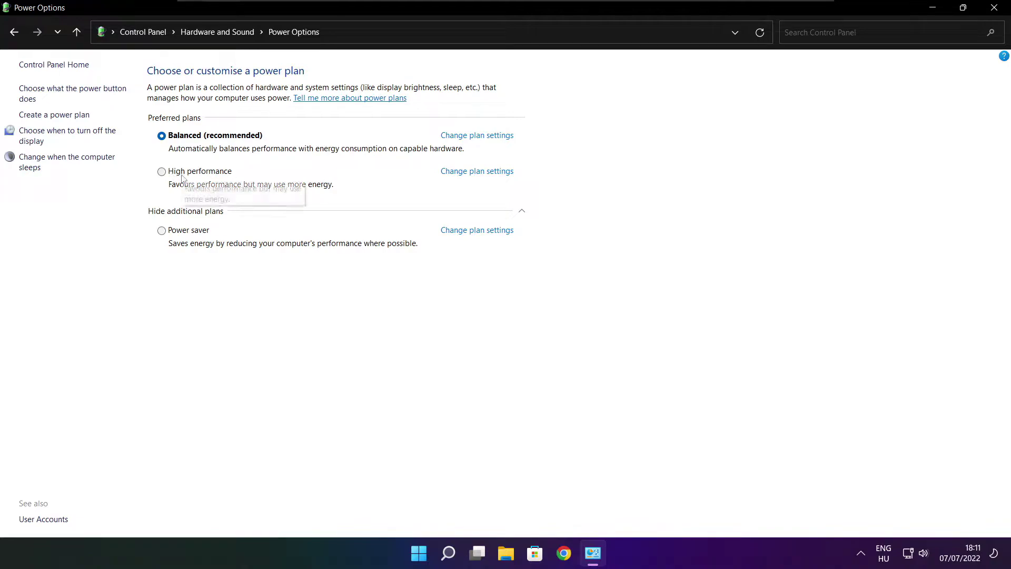
left_click(210, 174)
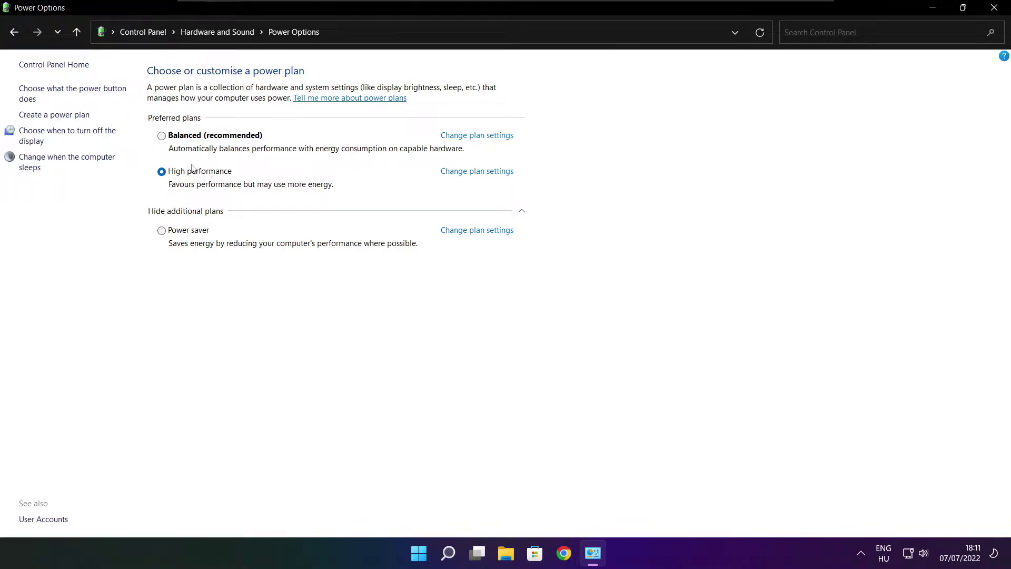
left_click(995, 8)
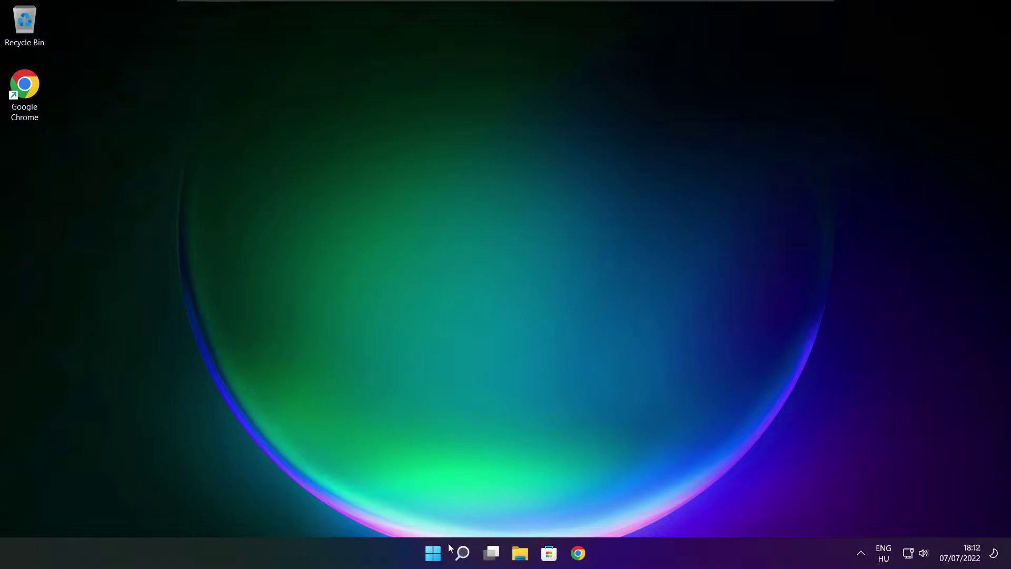
Open Game Mode settings, leave Game Mode on, and check the Xbox Game Bar controller shortcut is Off
left_click(463, 554)
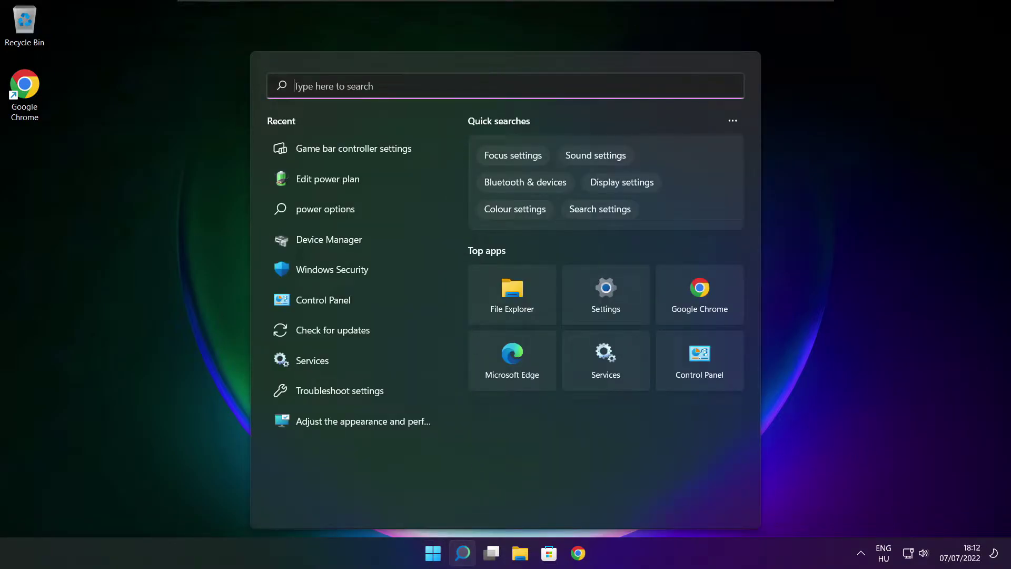
type("game")
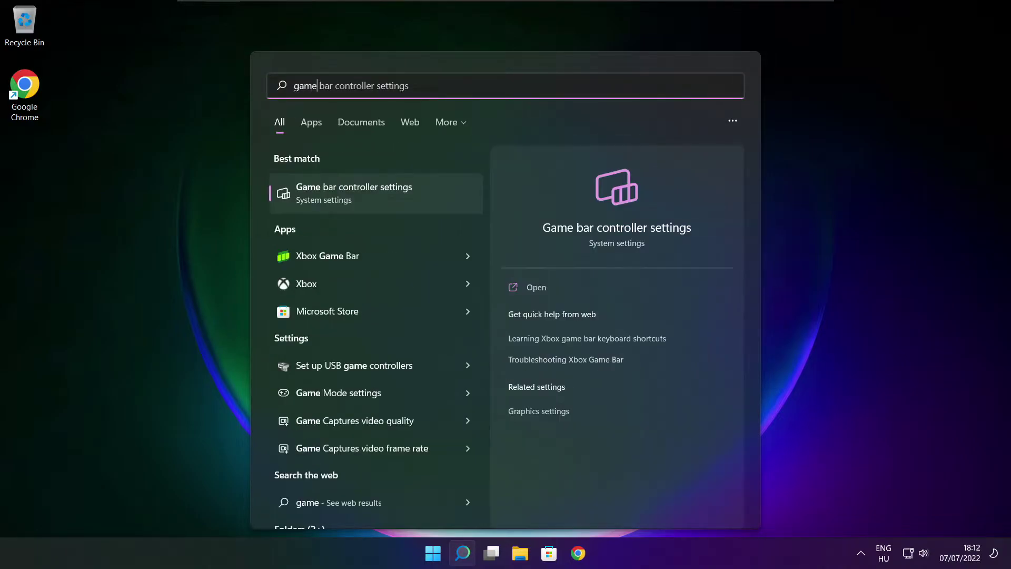
type(" mode")
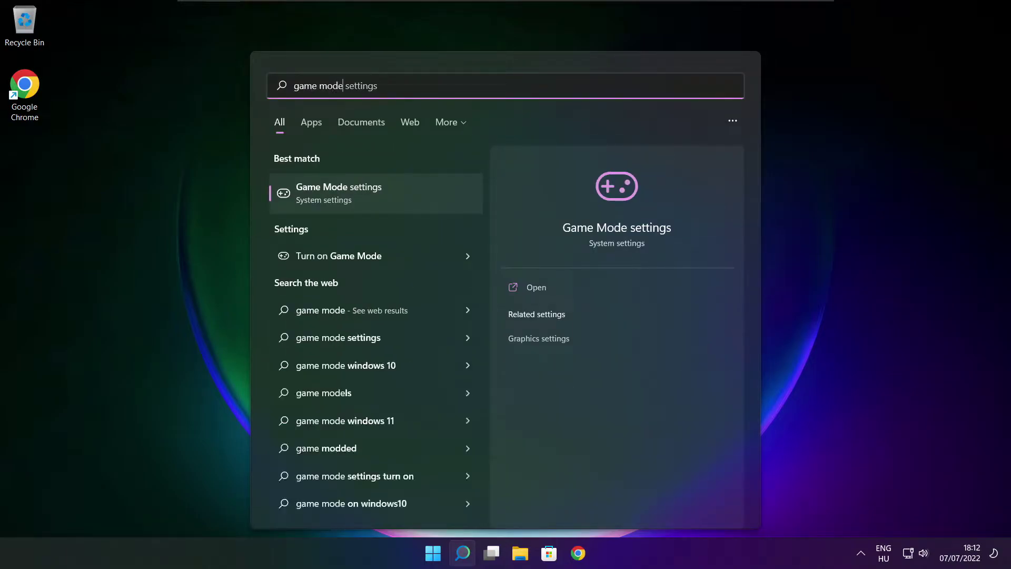
left_click(400, 194)
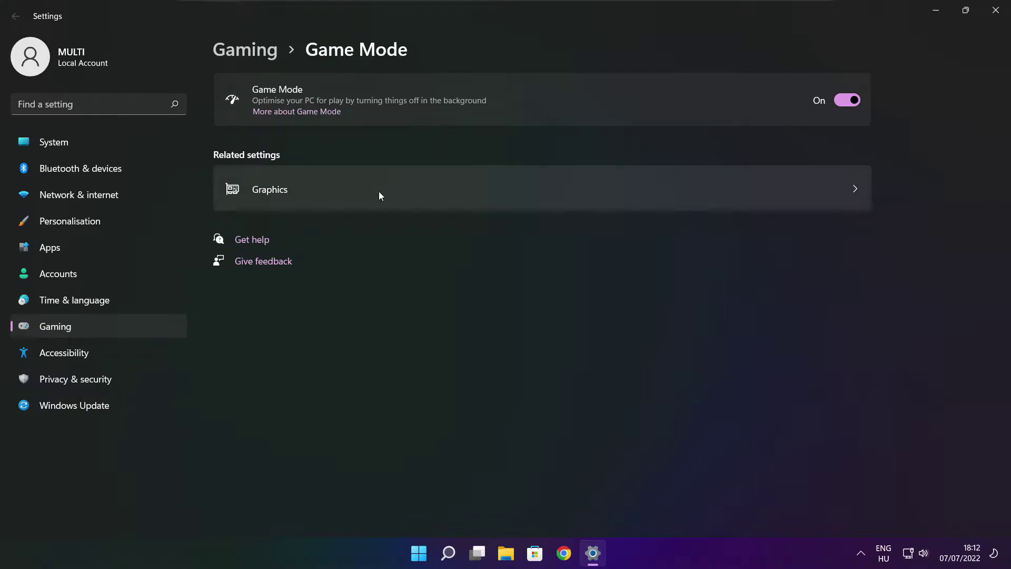
left_click(854, 100)
left_click(854, 100)
left_click(249, 56)
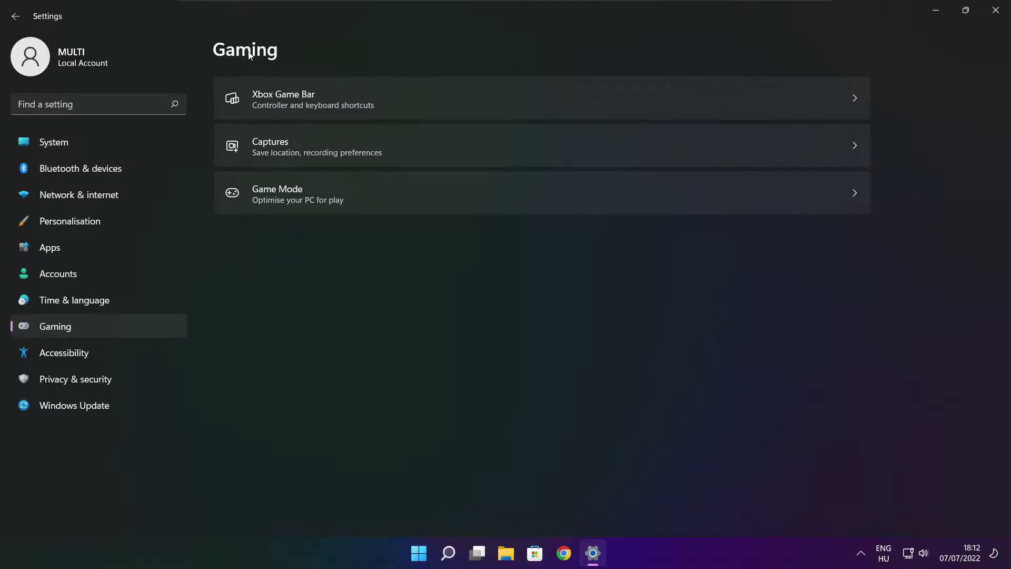
left_click(412, 108)
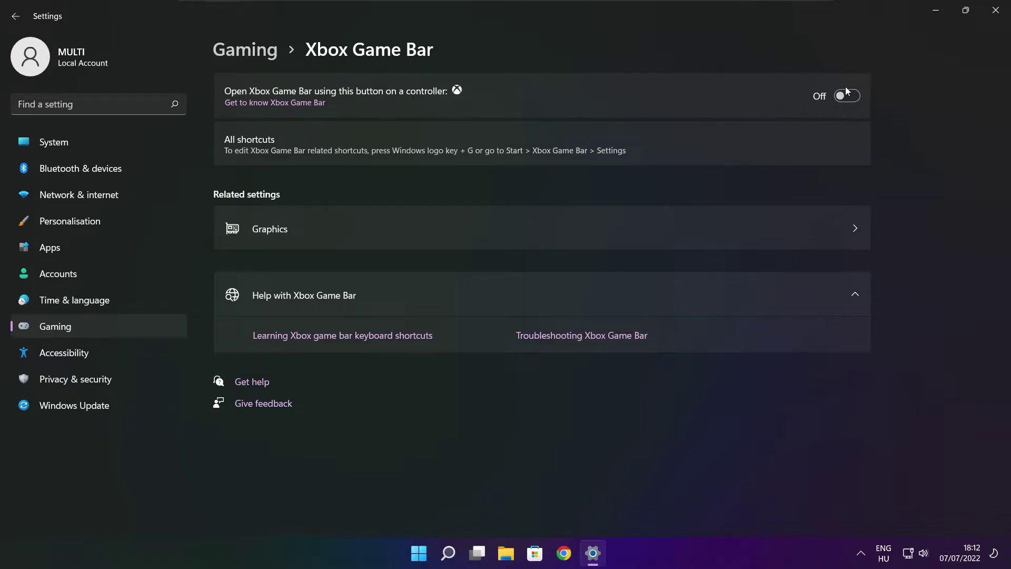
Close Settings and bring up Task Manager's Startup apps list
left_click(995, 11)
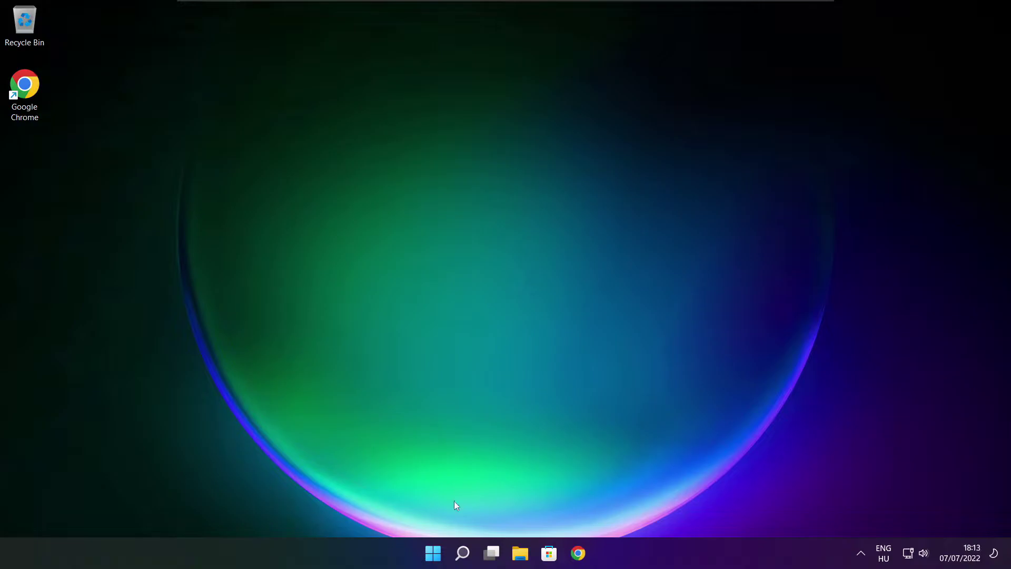
right_click(435, 556)
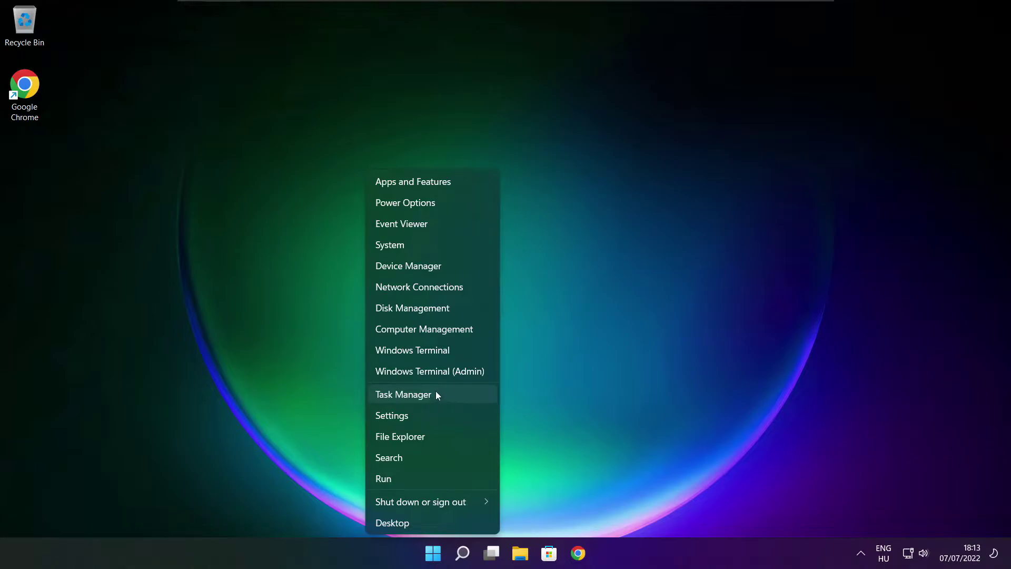
left_click(436, 395)
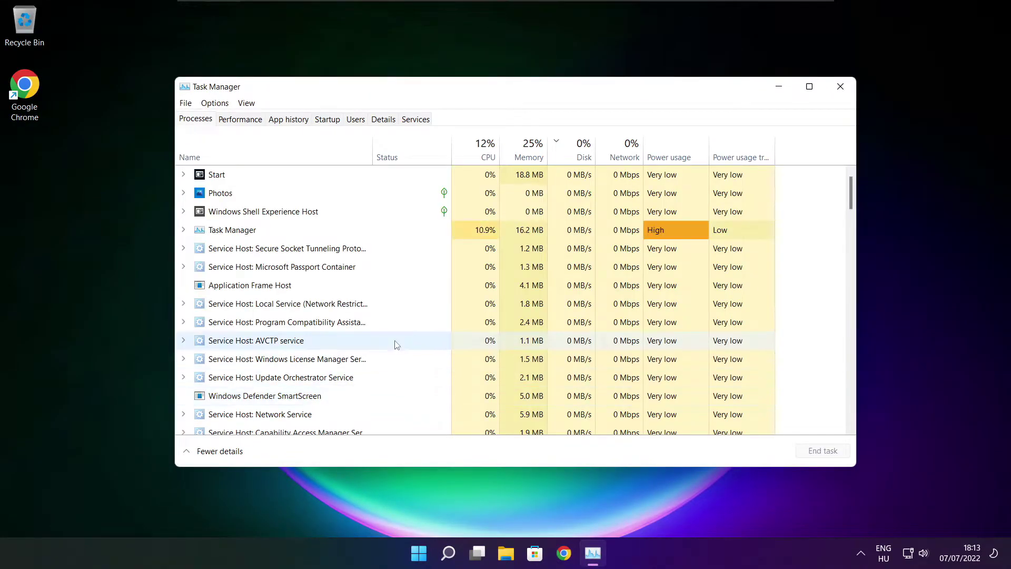
left_click(328, 121)
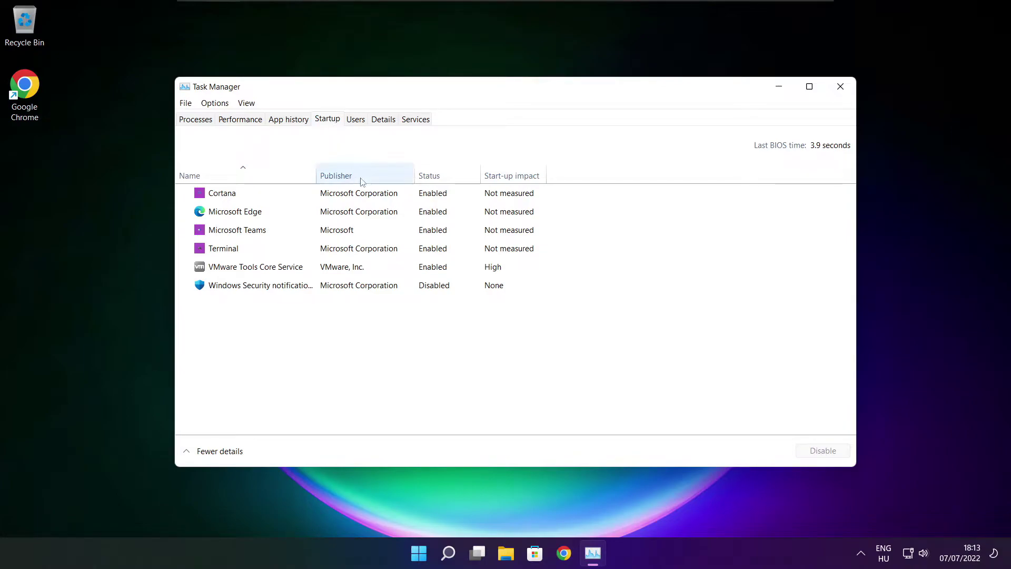
Disable Cortana, Microsoft Edge, Microsoft Teams and Terminal at startup, then close Task Manager
left_click(389, 199)
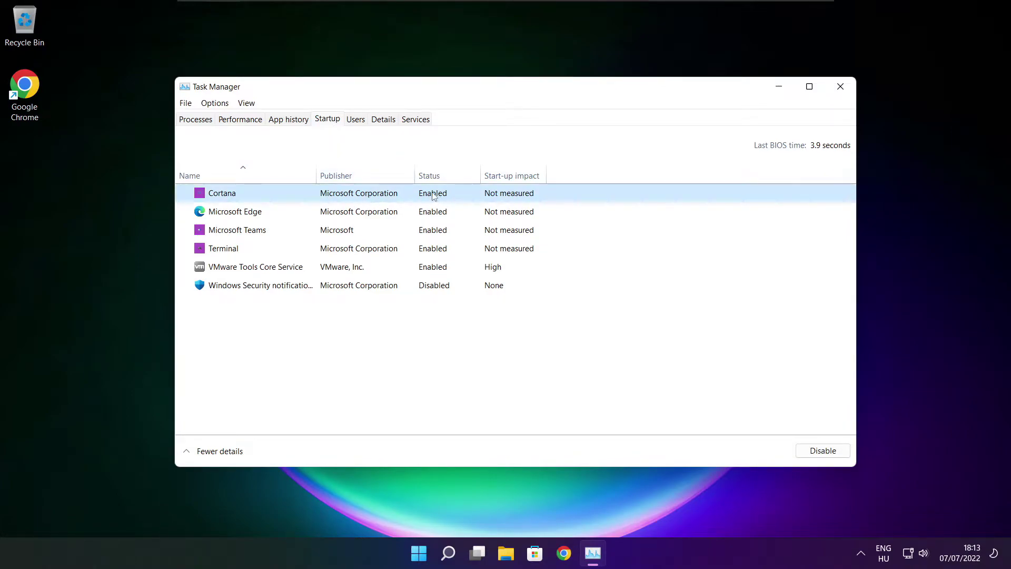
left_click(812, 457)
left_click(314, 216)
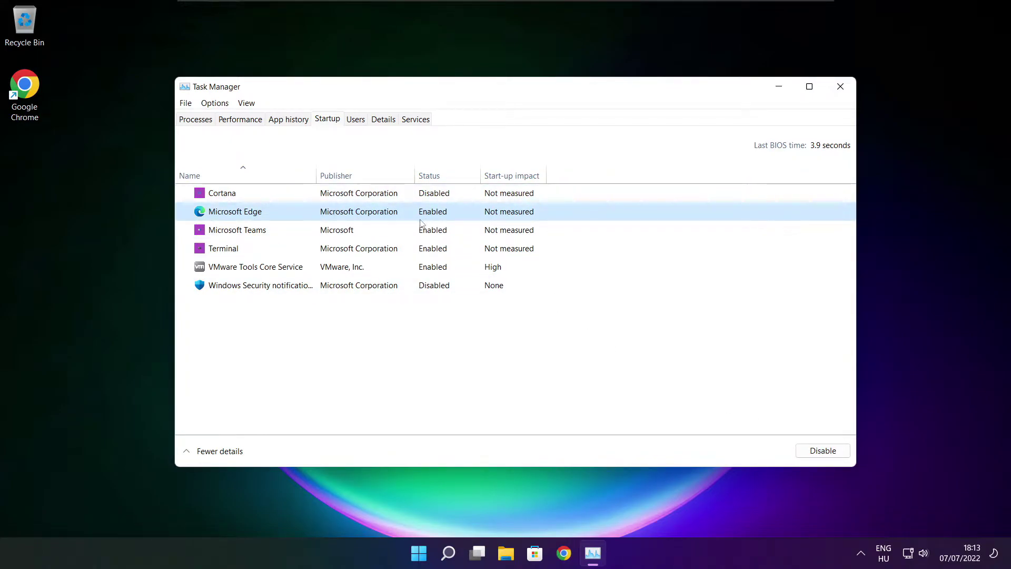
left_click(824, 453)
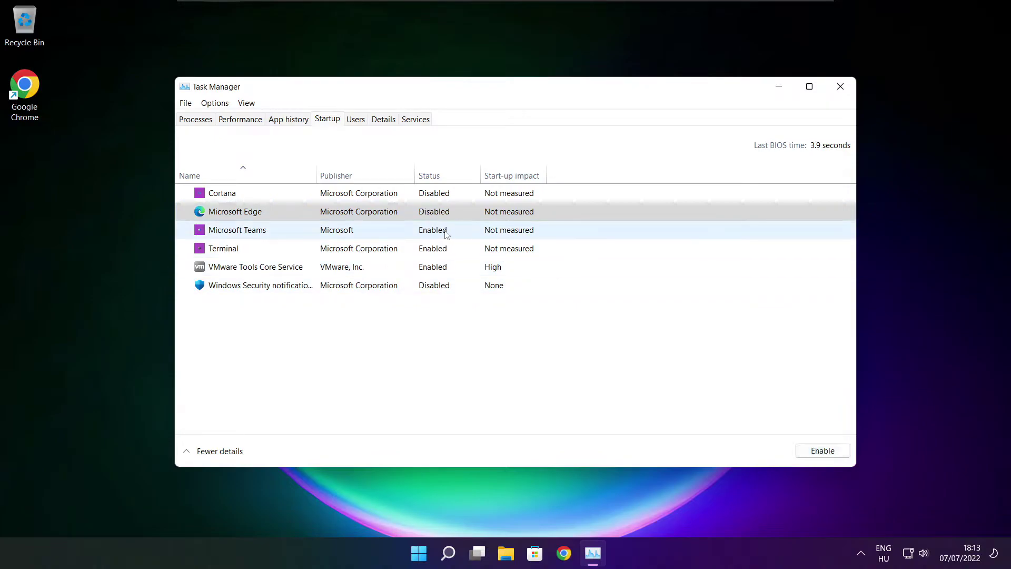
left_click(446, 231)
left_click(837, 456)
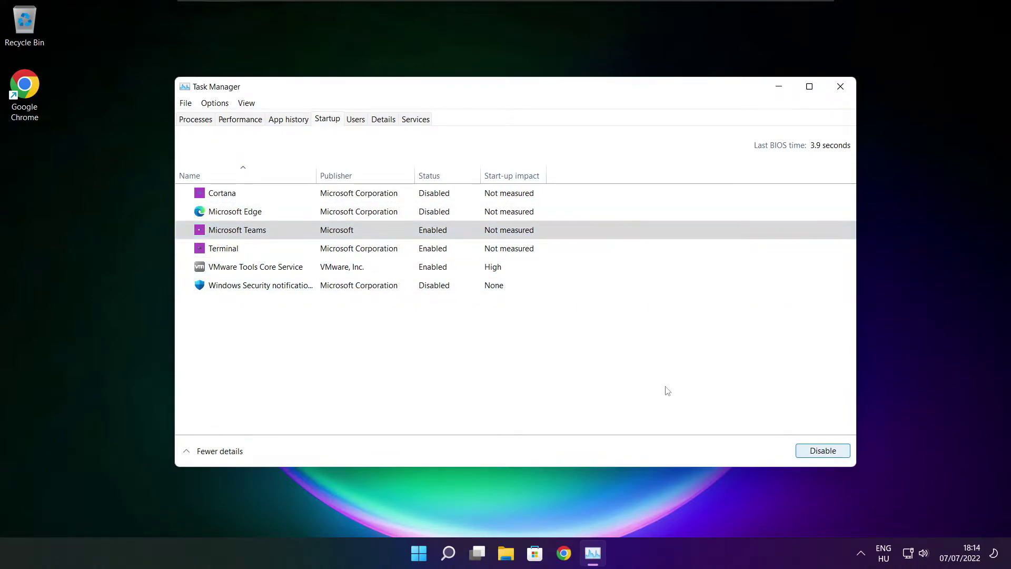
left_click(385, 255)
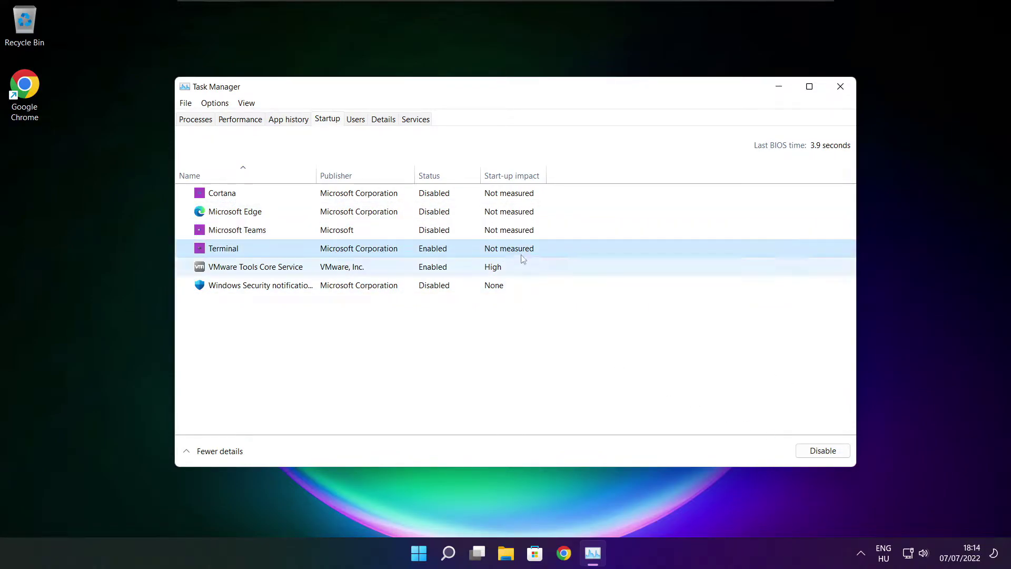
left_click(837, 456)
left_click(837, 456)
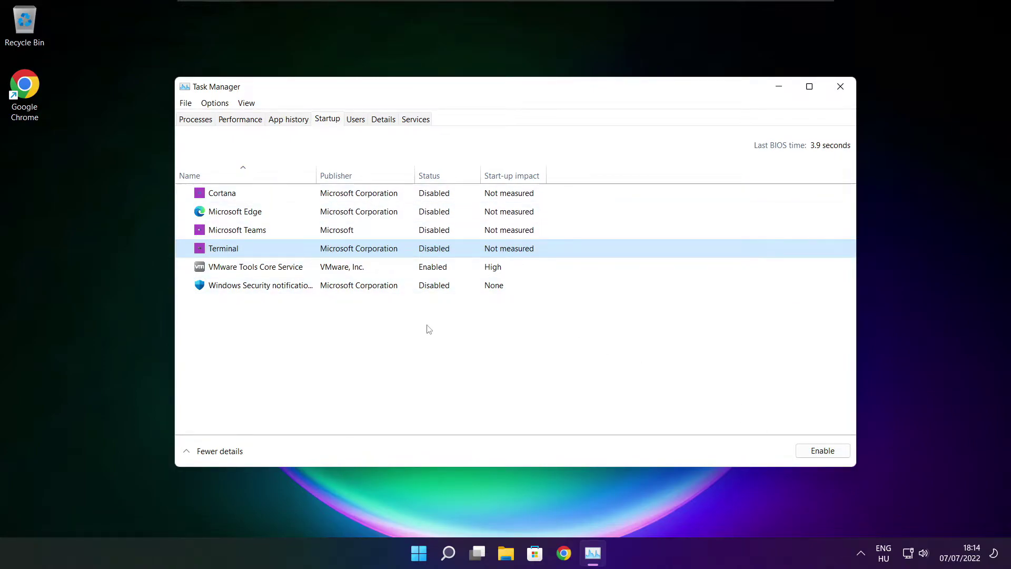
left_click(840, 86)
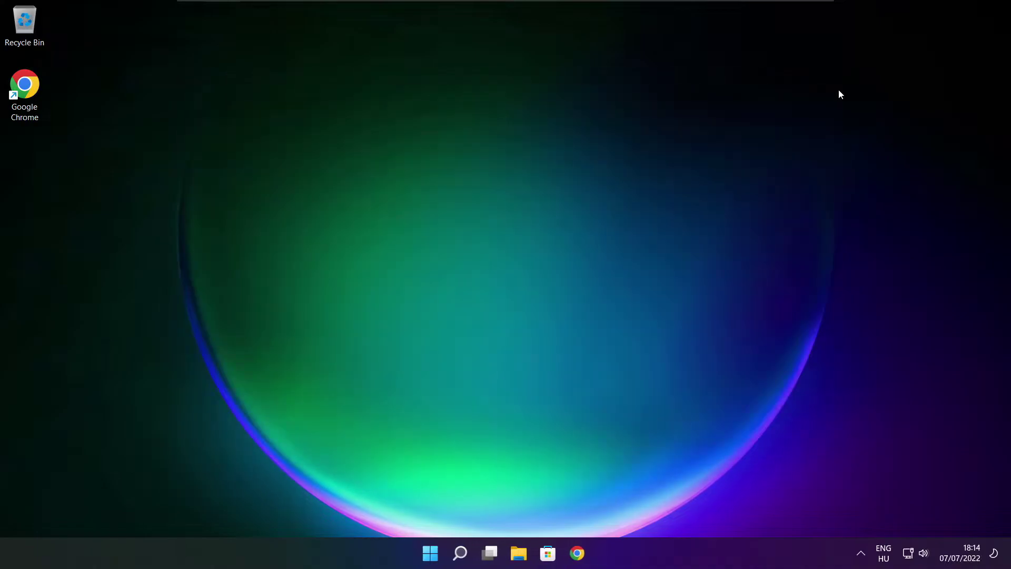
Analyse drive C: (OK, 9% fragmented) in Defragment and Optimise Drives and start optimising it
left_click(464, 559)
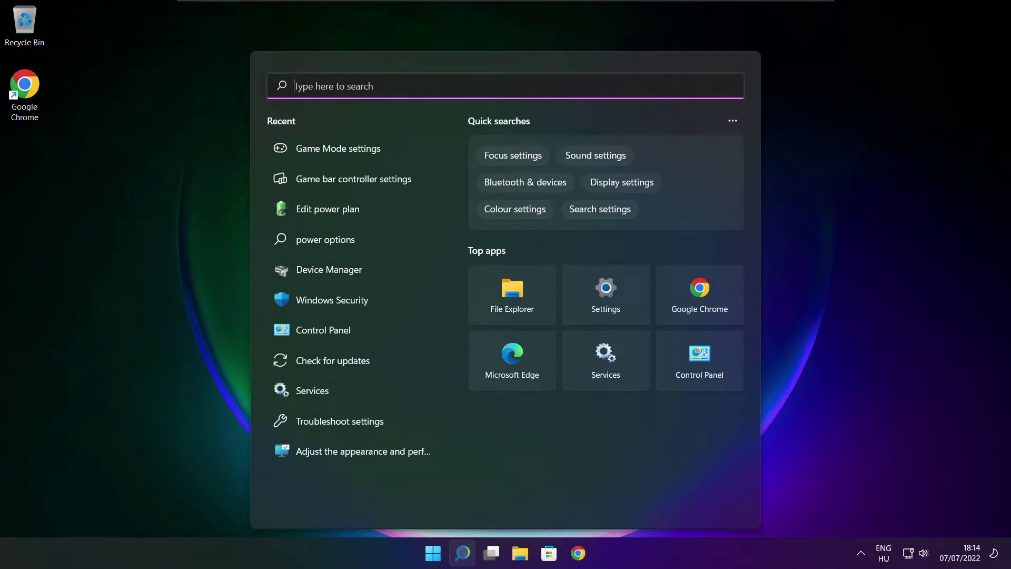
type("op")
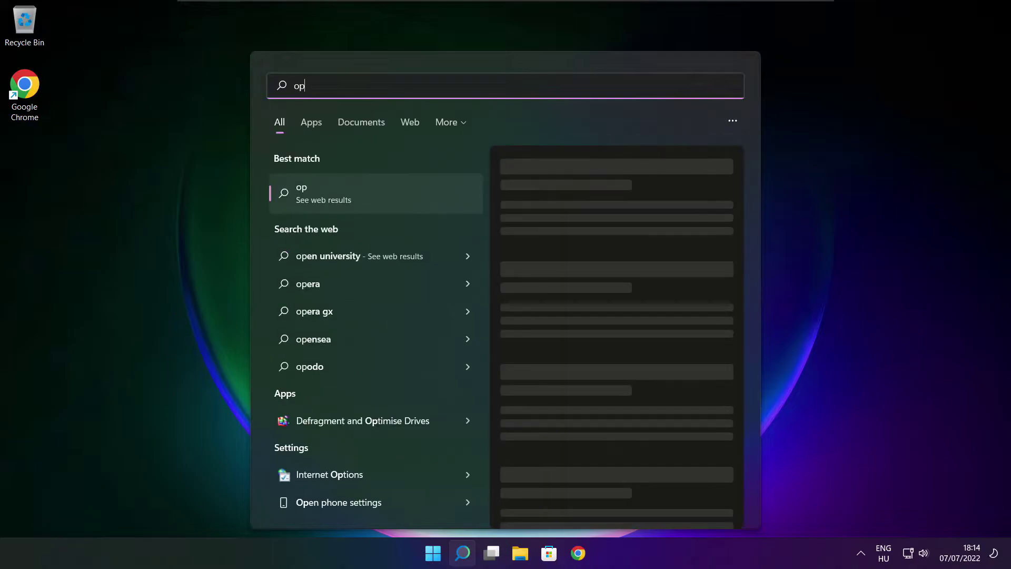
type("timise")
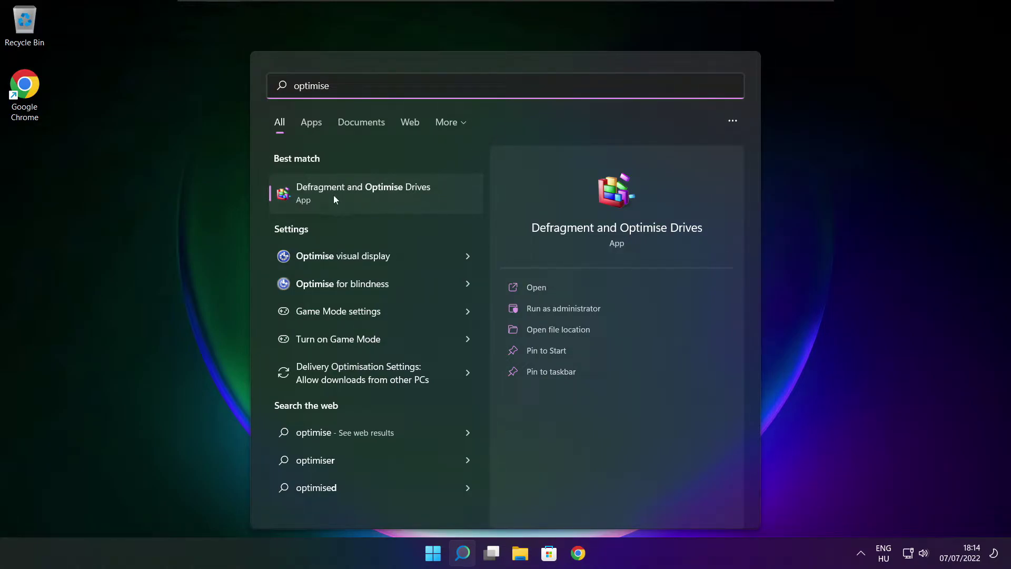
left_click(387, 191)
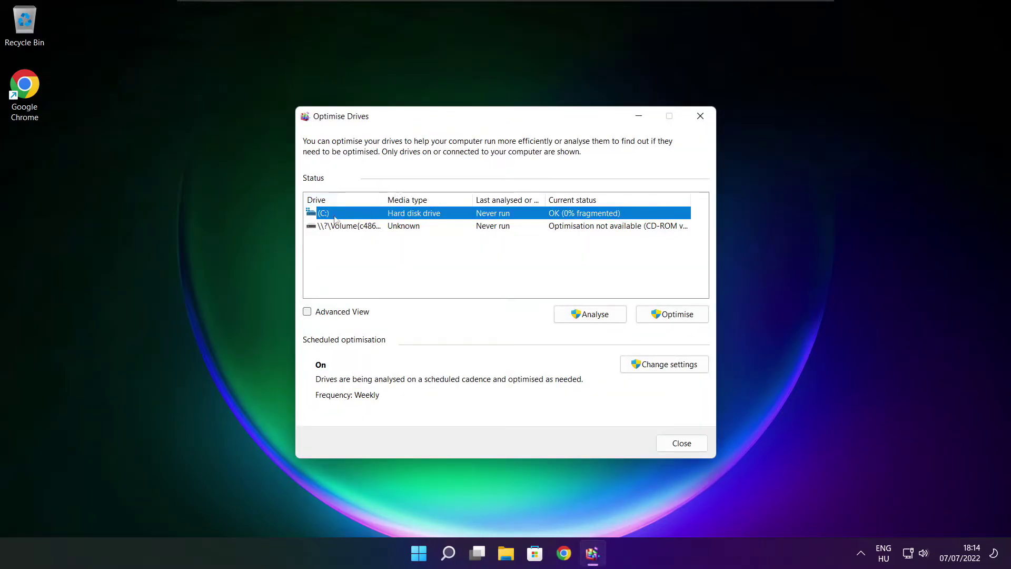
left_click(579, 314)
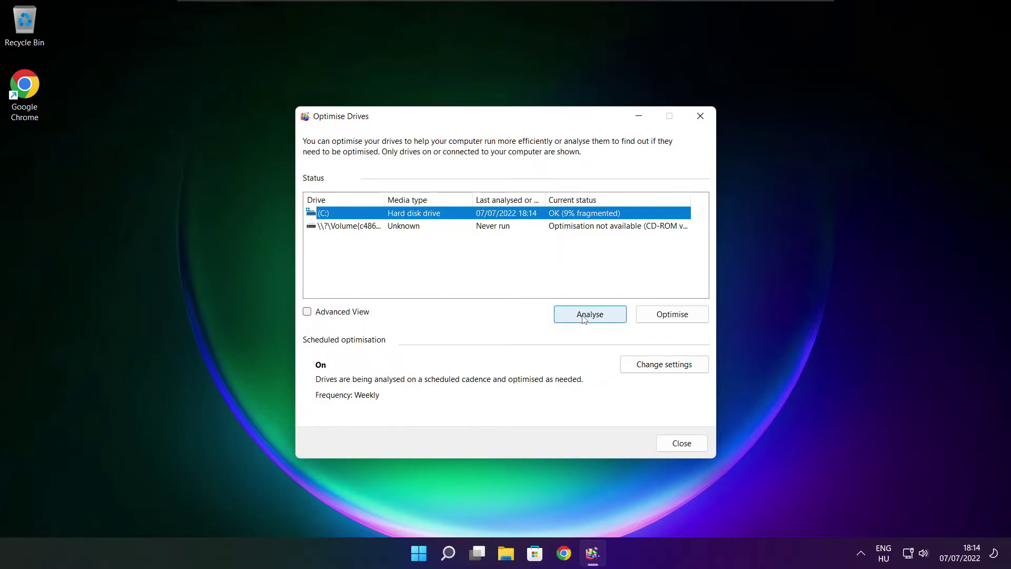
left_click(678, 318)
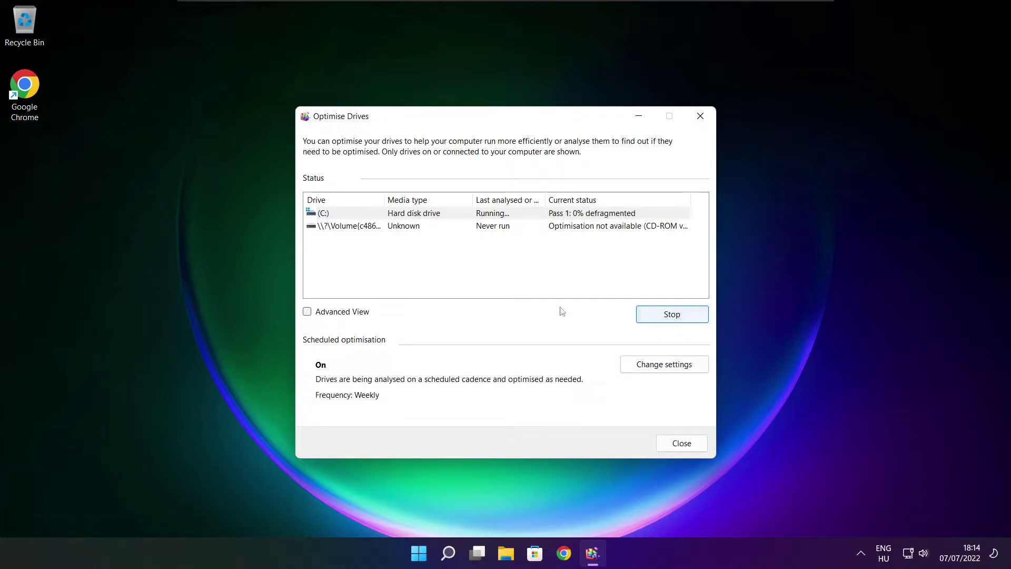
key("alt+F4")
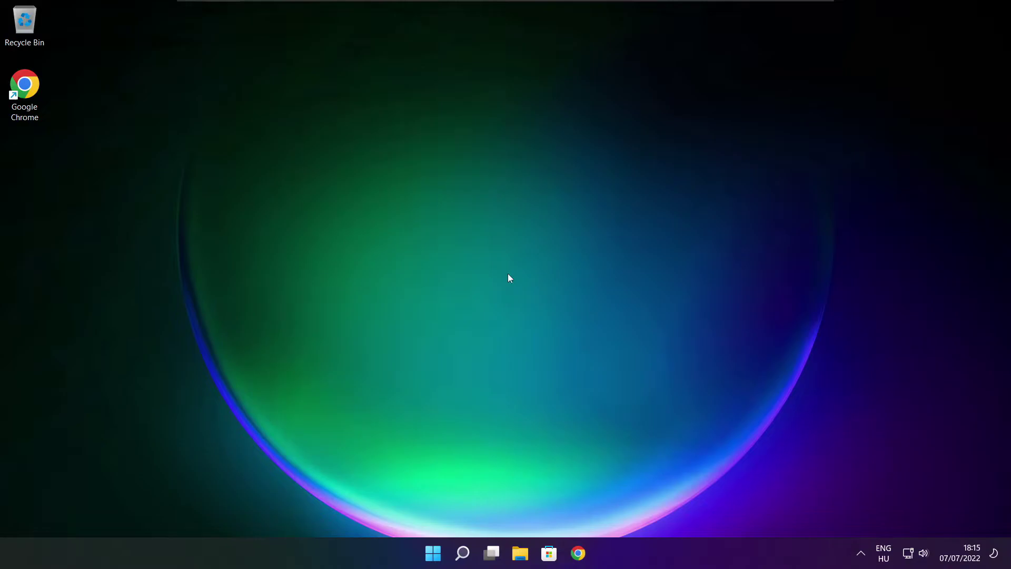
Run Check for updates in Windows Update, which reports up to date at 18:18
left_click(462, 554)
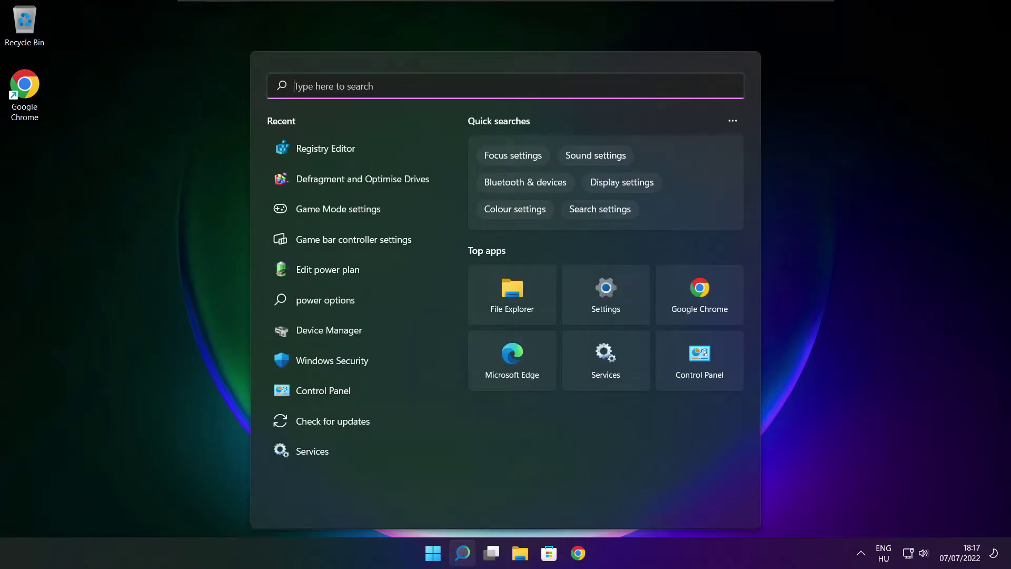
type("updates")
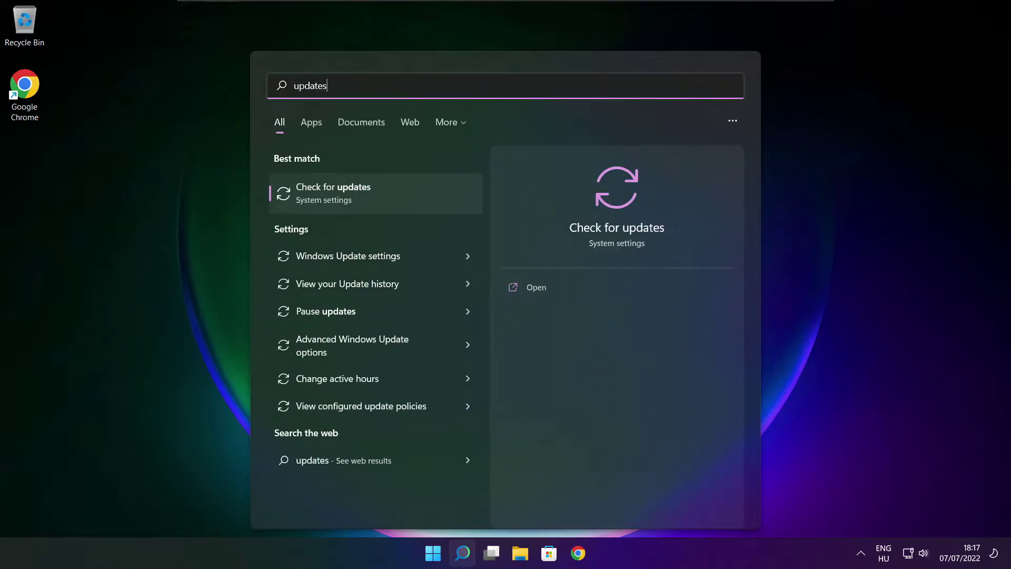
left_click(368, 197)
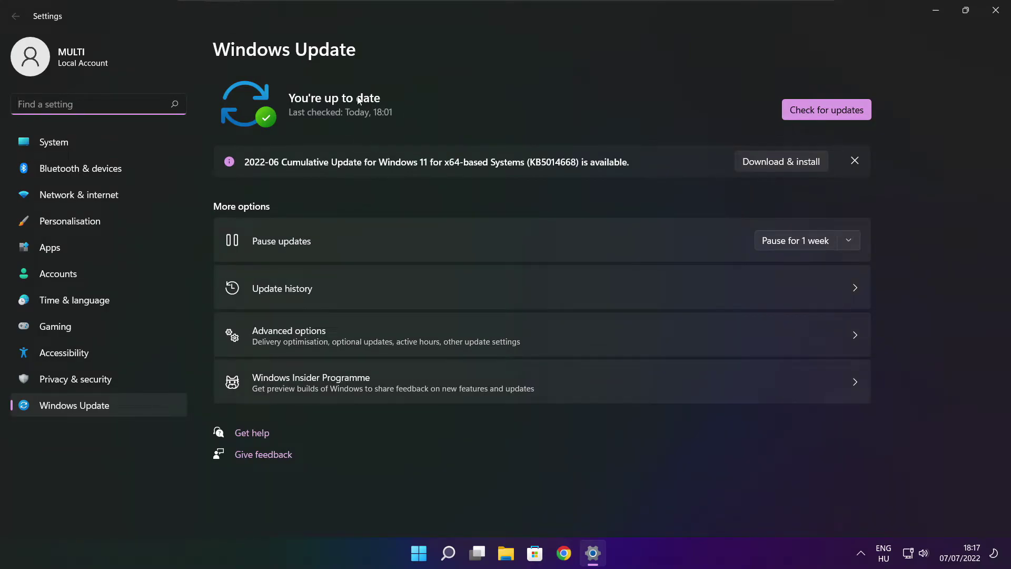
left_click(826, 111)
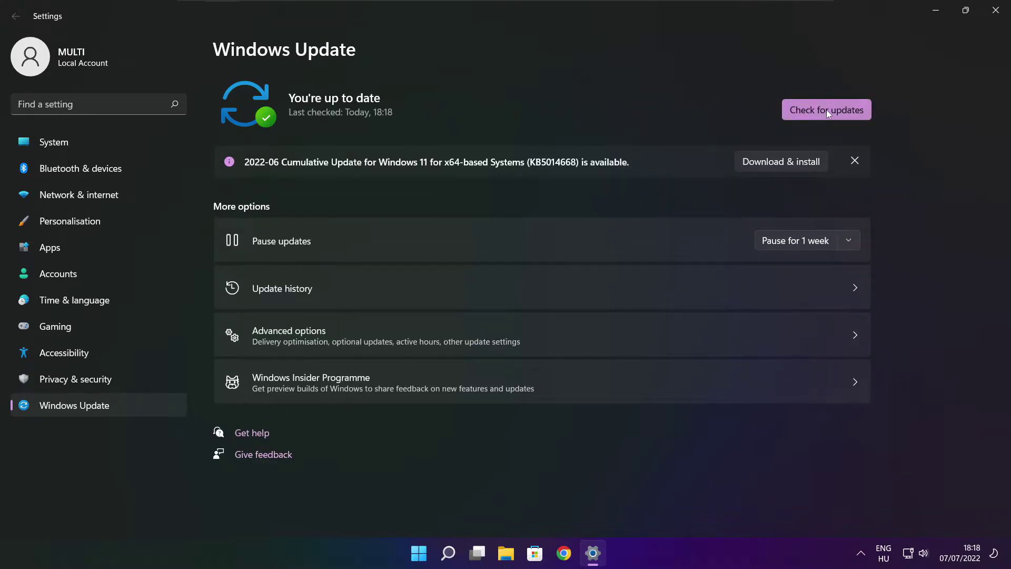
left_click(995, 10)
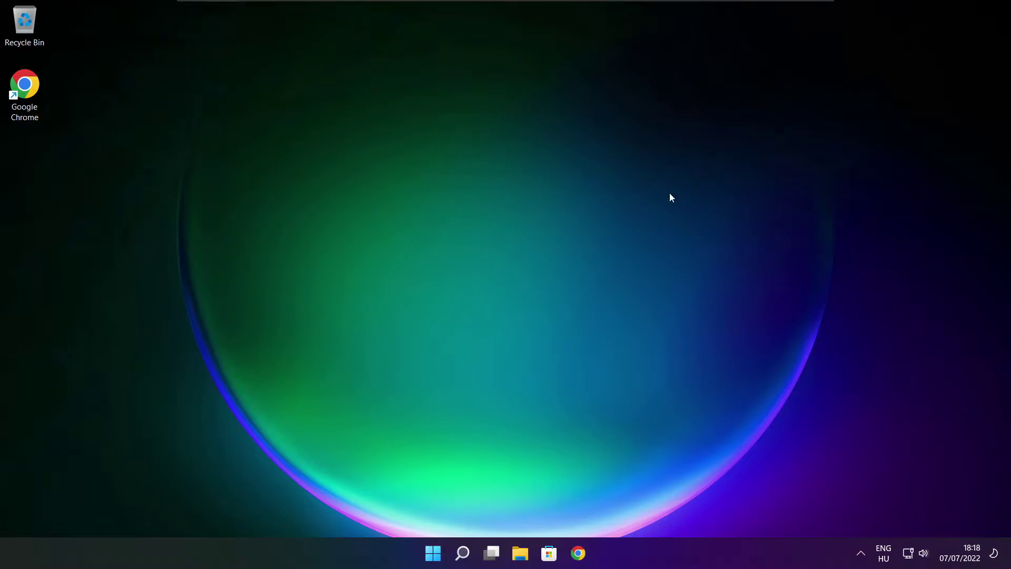
Open Registry Editor and navigate to HKEY_CURRENT_USER\System\GameConfigStore
left_click(462, 554)
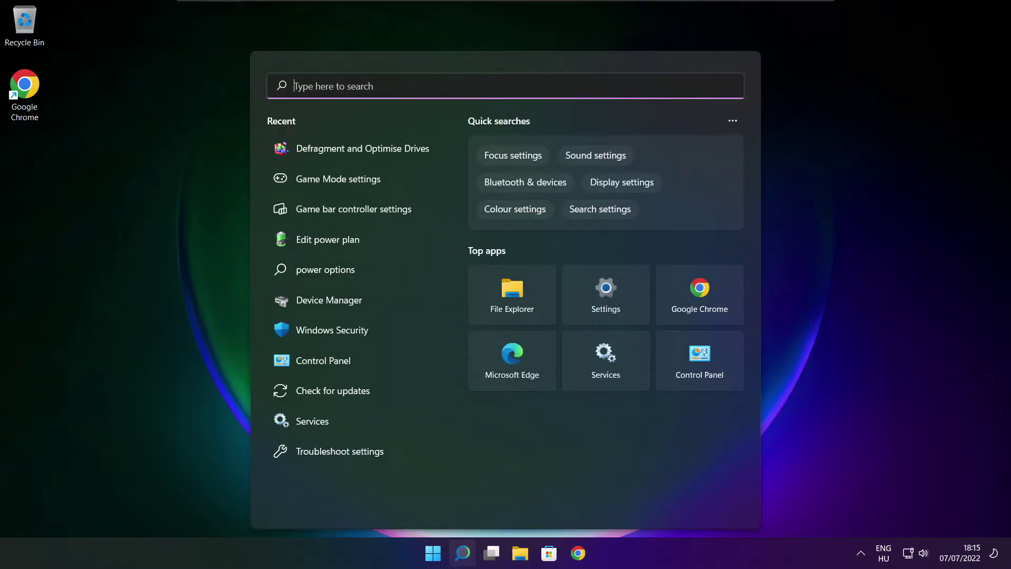
type("regedit")
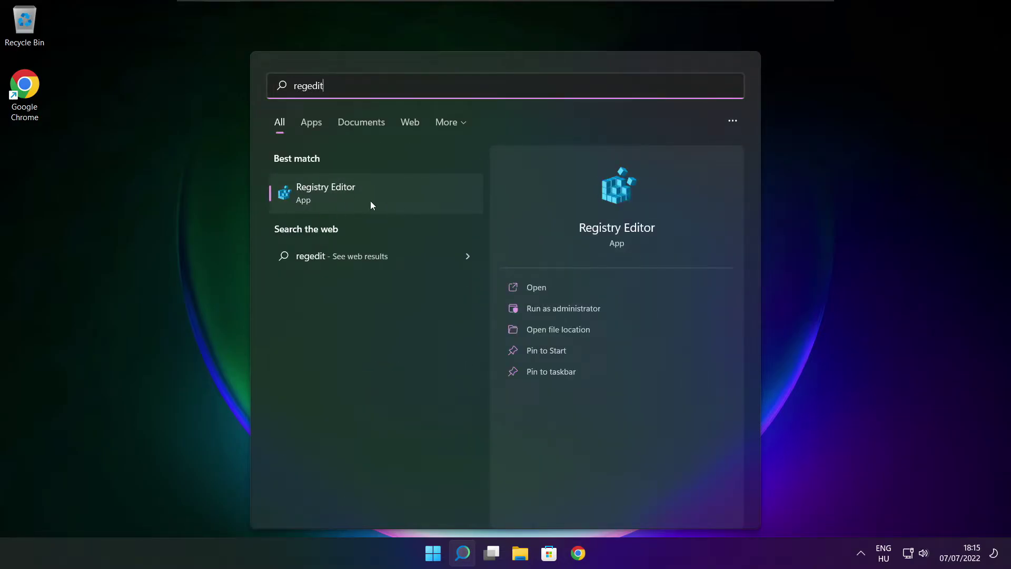
left_click(385, 191)
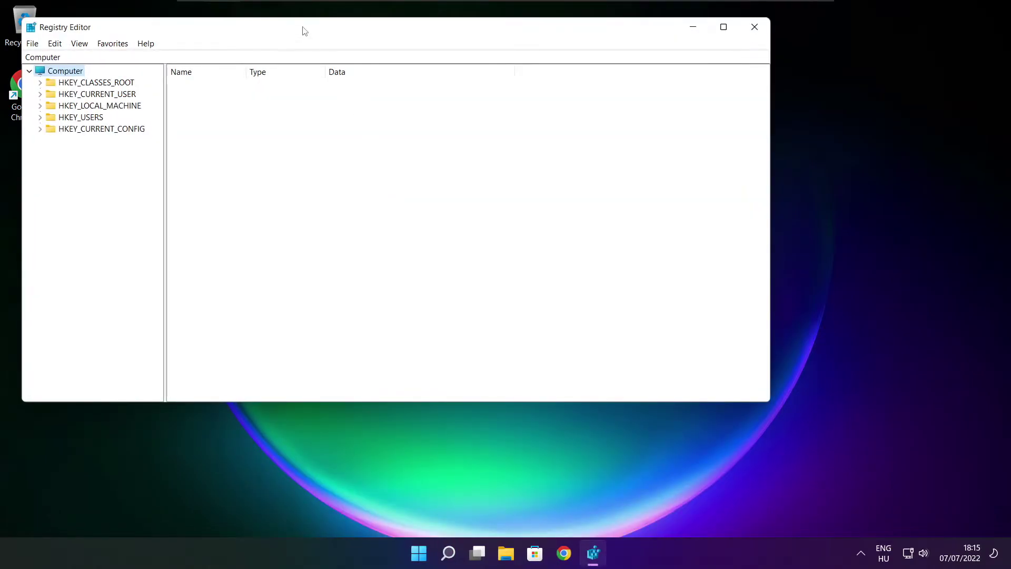
left_click_drag(302, 27, 413, 107)
left_click(161, 172)
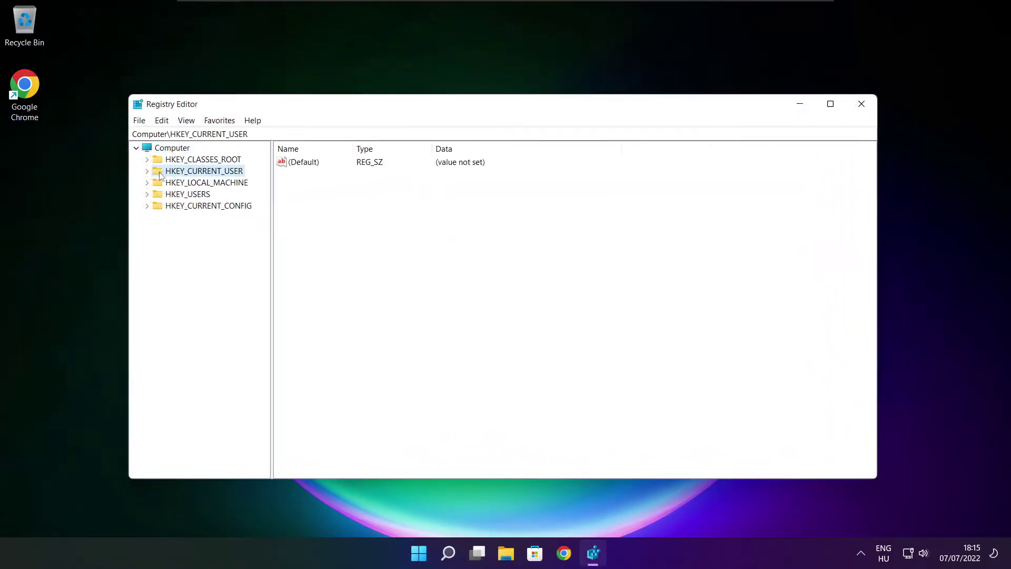
left_click(148, 171)
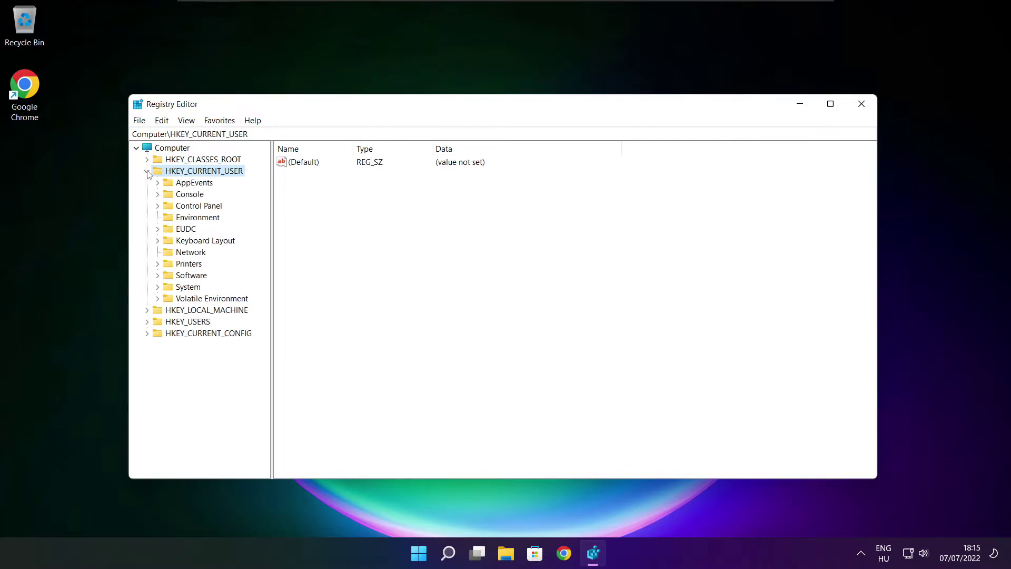
left_click(169, 292)
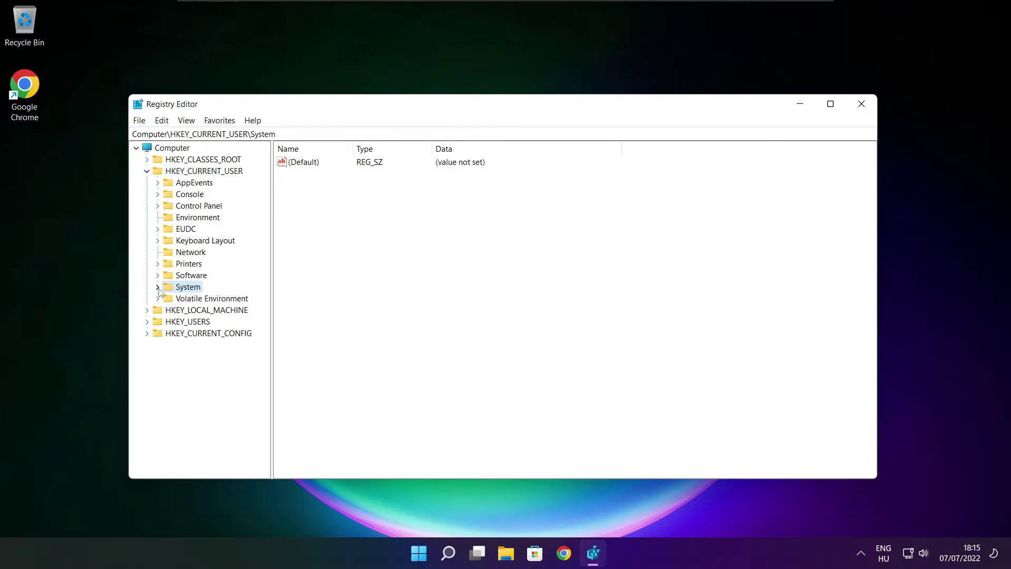
left_click(157, 288)
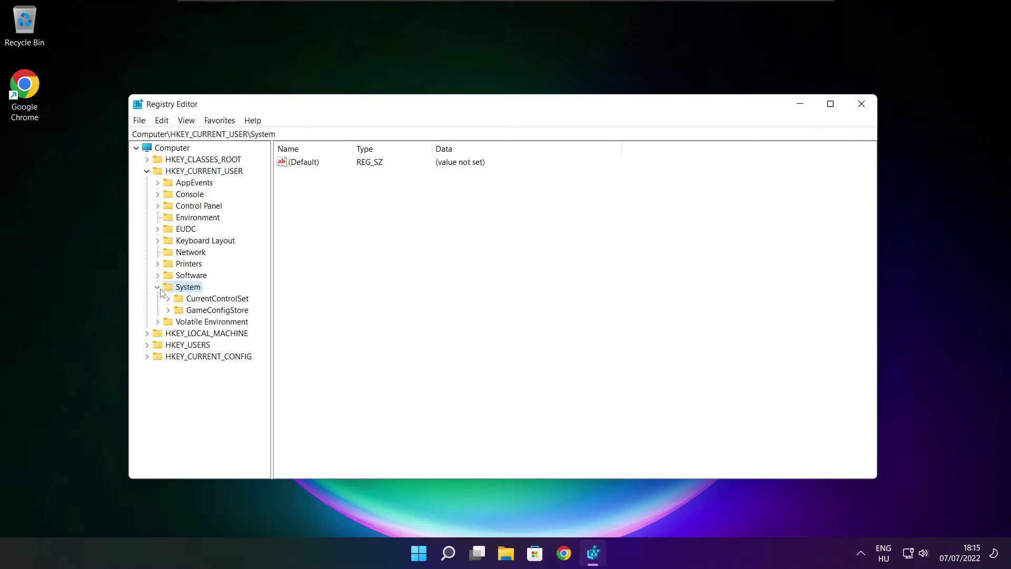
left_click(201, 314)
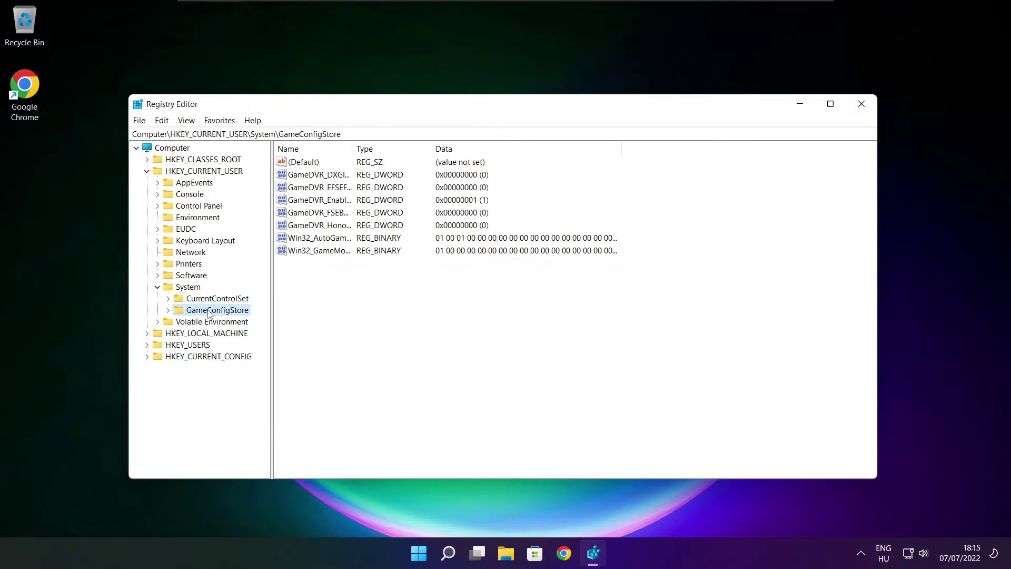
Change GameDVR_Enabled value data from 1 to 0
left_click_drag(353, 148, 445, 143)
left_click(323, 202)
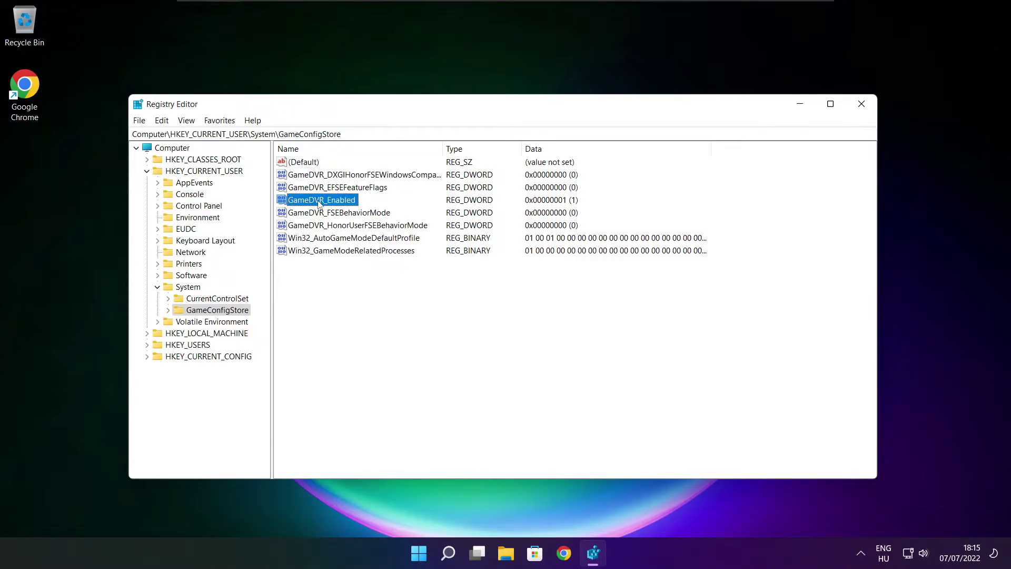
double_click(319, 200)
left_click_drag(341, 183, 531, 209)
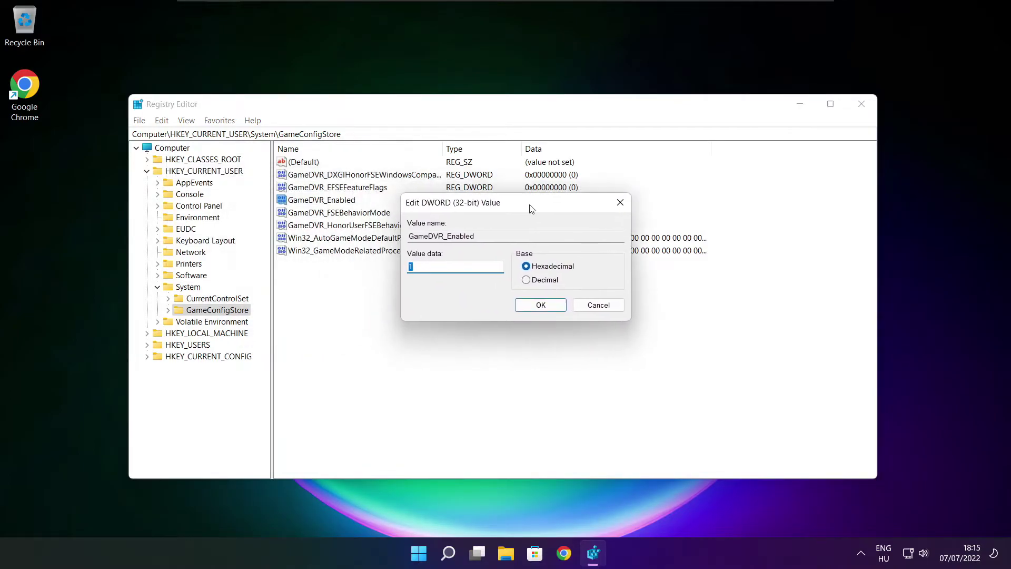
left_click_drag(419, 267, 388, 269)
left_click(540, 308)
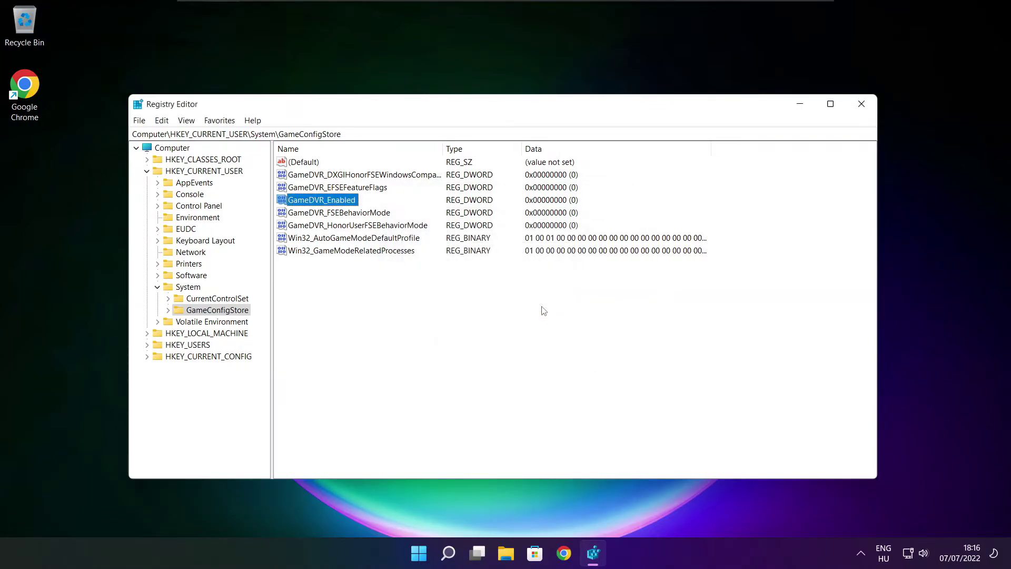
left_click(147, 171)
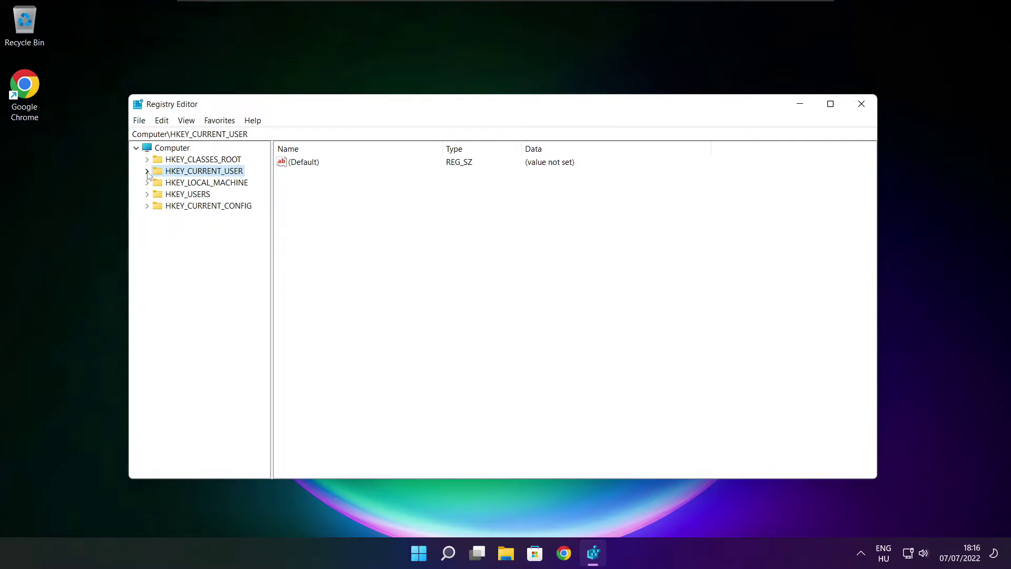
Expand HKEY_LOCAL_MACHINE > SOFTWARE > Microsoft in the registry tree
left_click(156, 184)
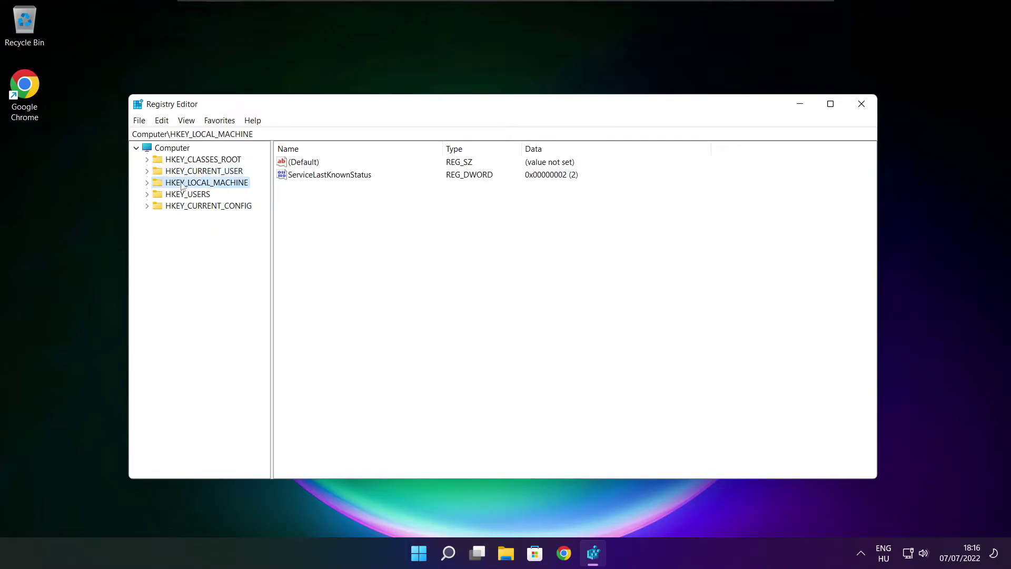
left_click(147, 183)
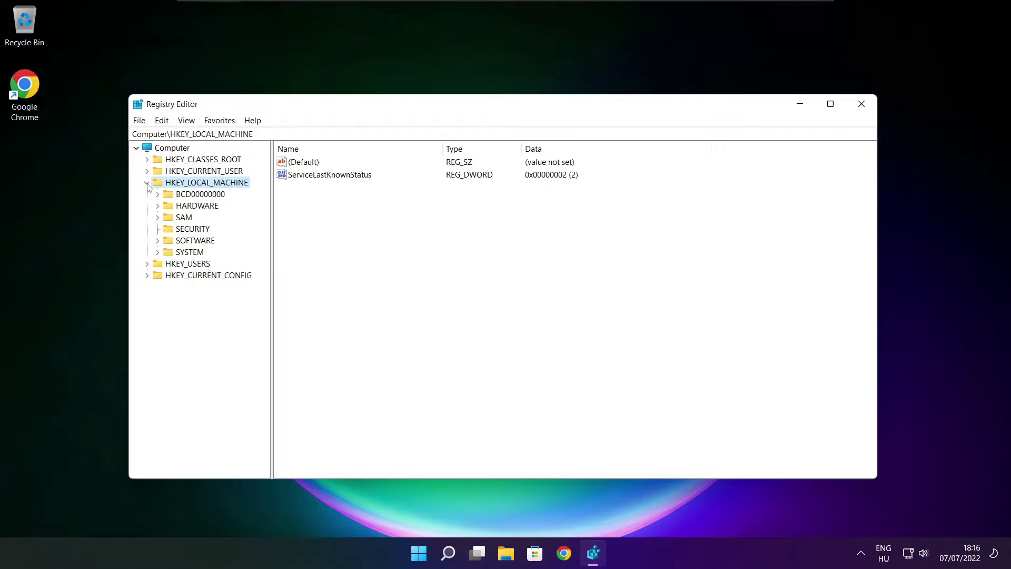
left_click(174, 242)
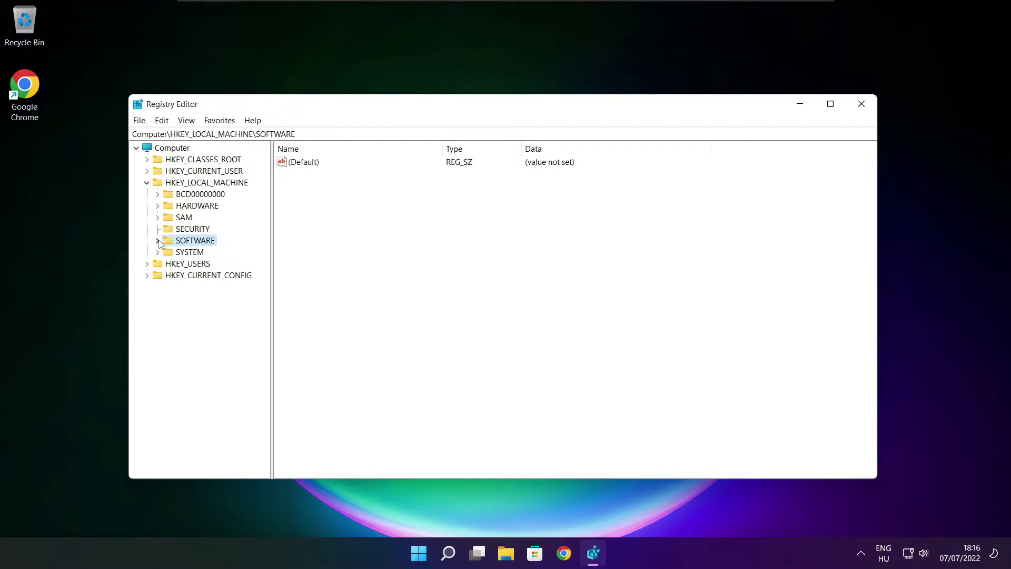
left_click(157, 241)
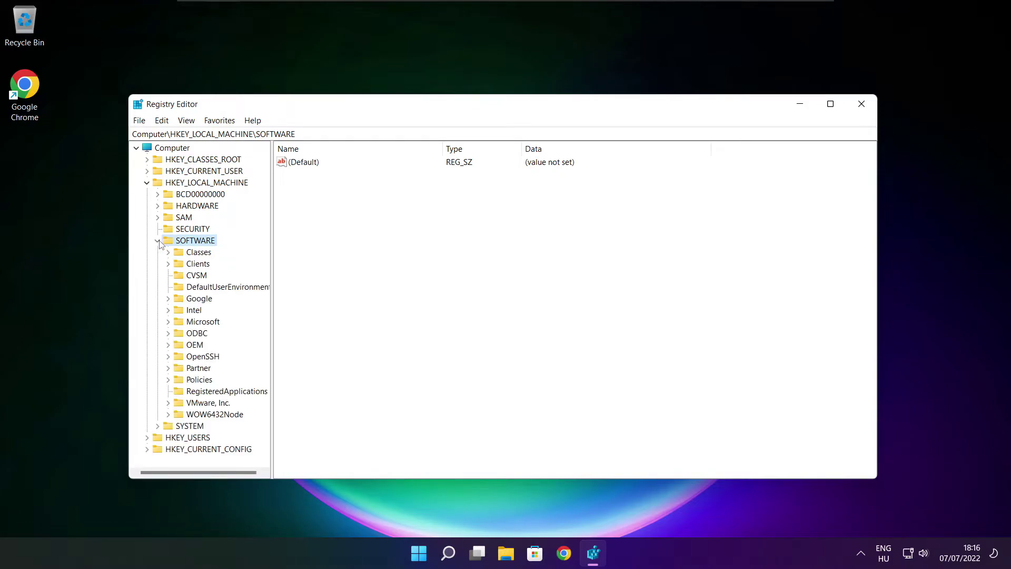
left_click(193, 323)
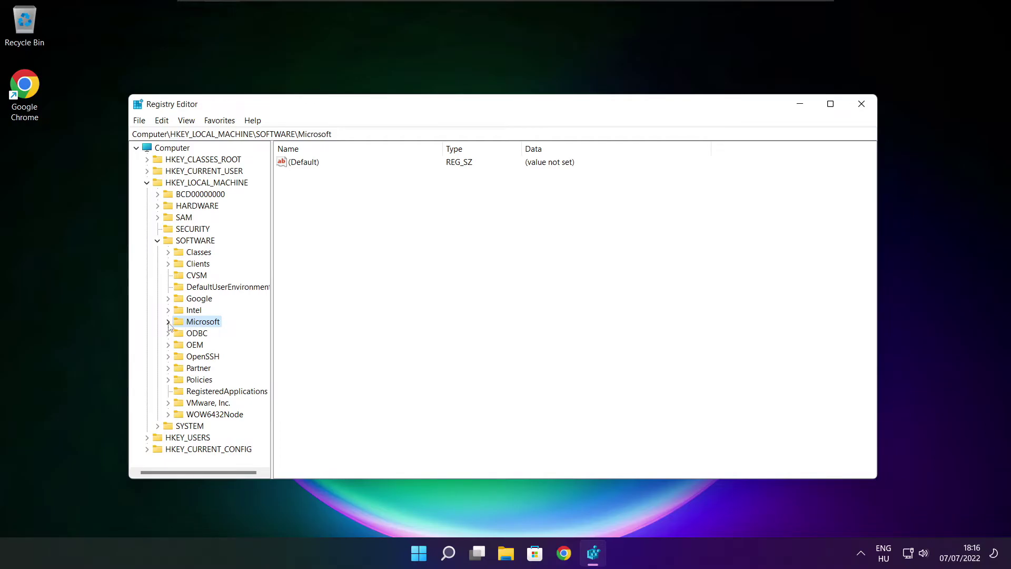
left_click(168, 322)
scroll(207, 314, "down", 20)
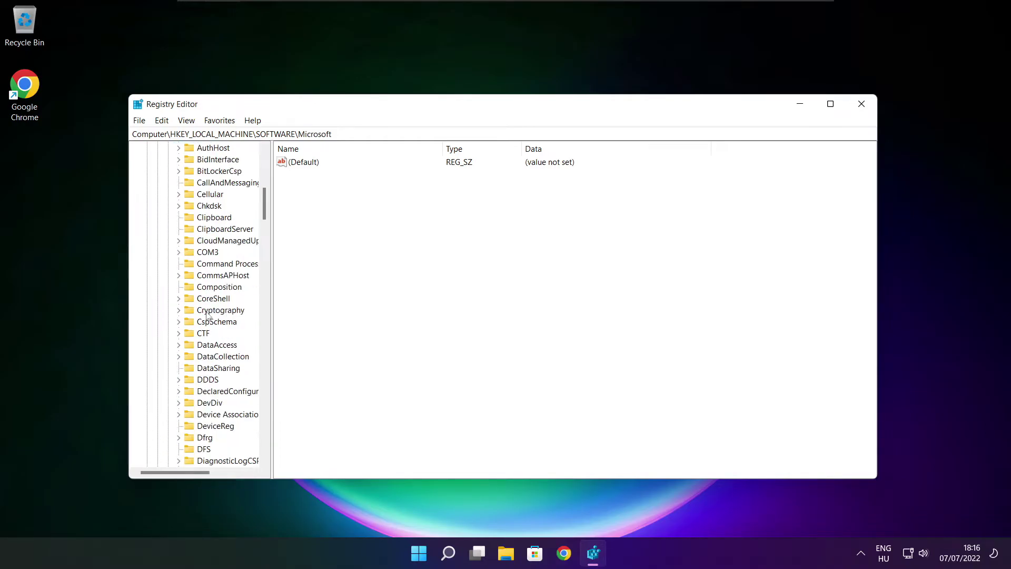
scroll(207, 315, "down", 20)
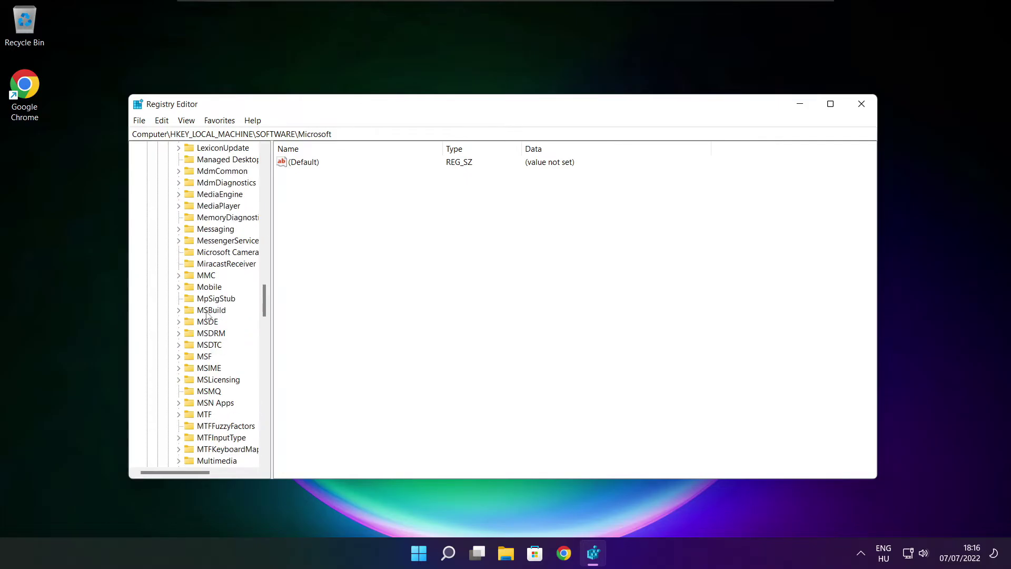
scroll(207, 315, "down", 1)
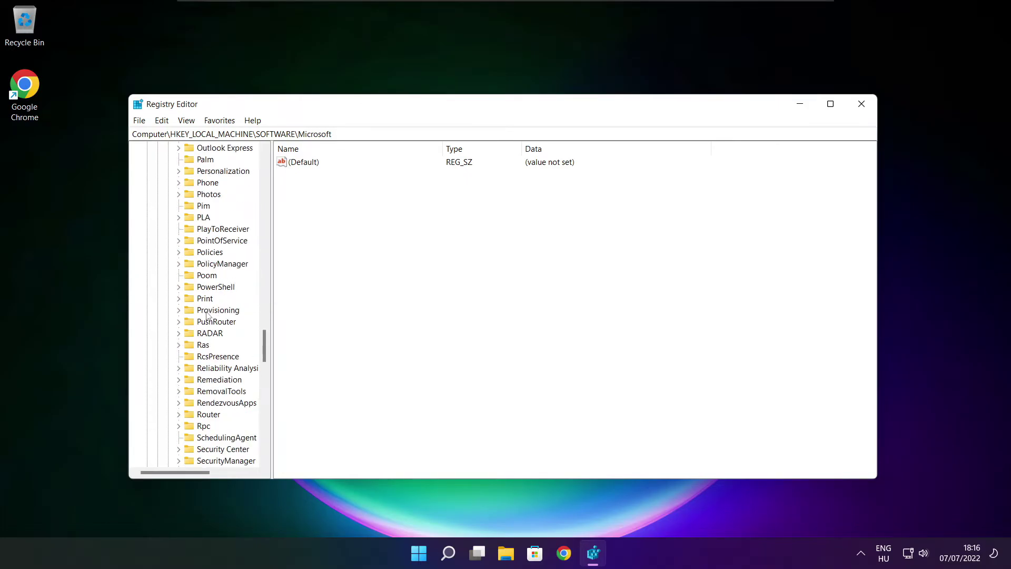
scroll(209, 297, "up", 1)
Expand PolicyManager > default > ApplicationManagement to reveal the AllowGameDVR key
left_click(208, 299)
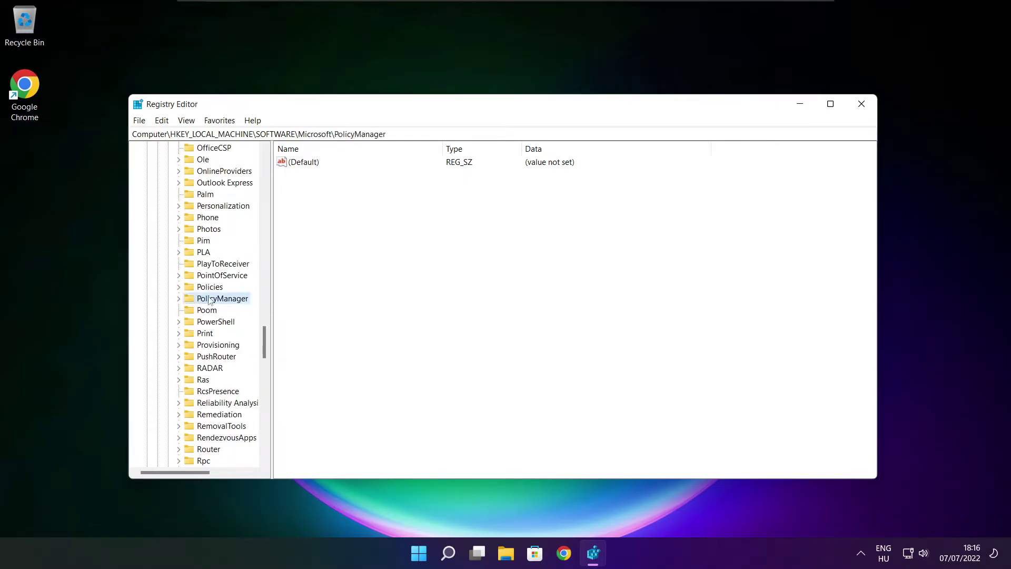
left_click(178, 299)
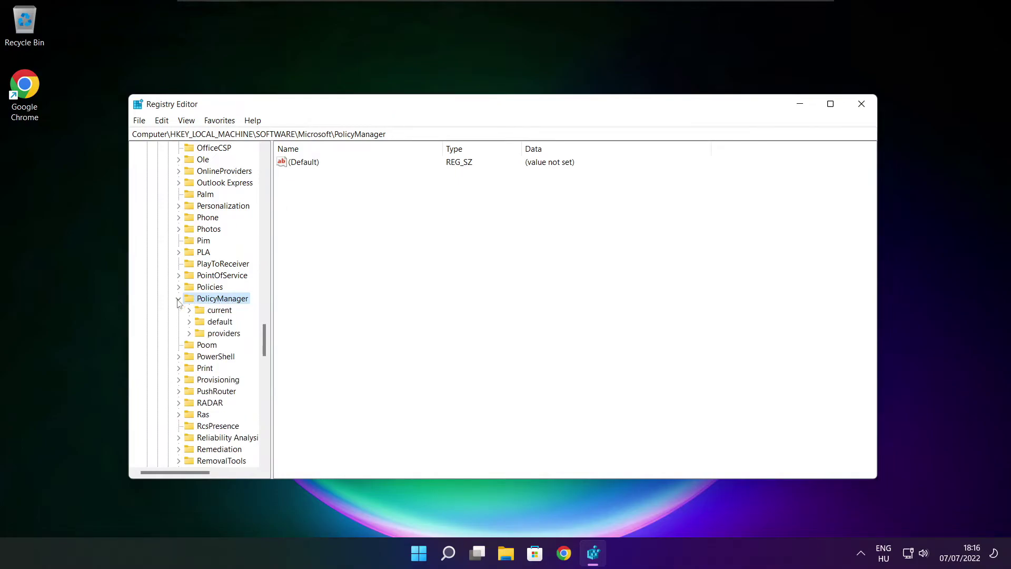
left_click(218, 323)
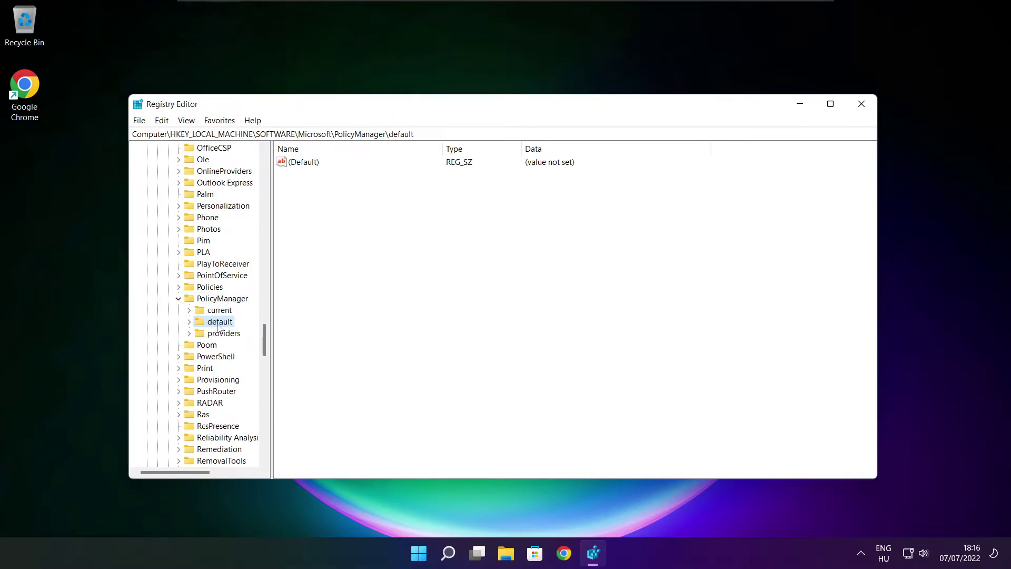
left_click(189, 322)
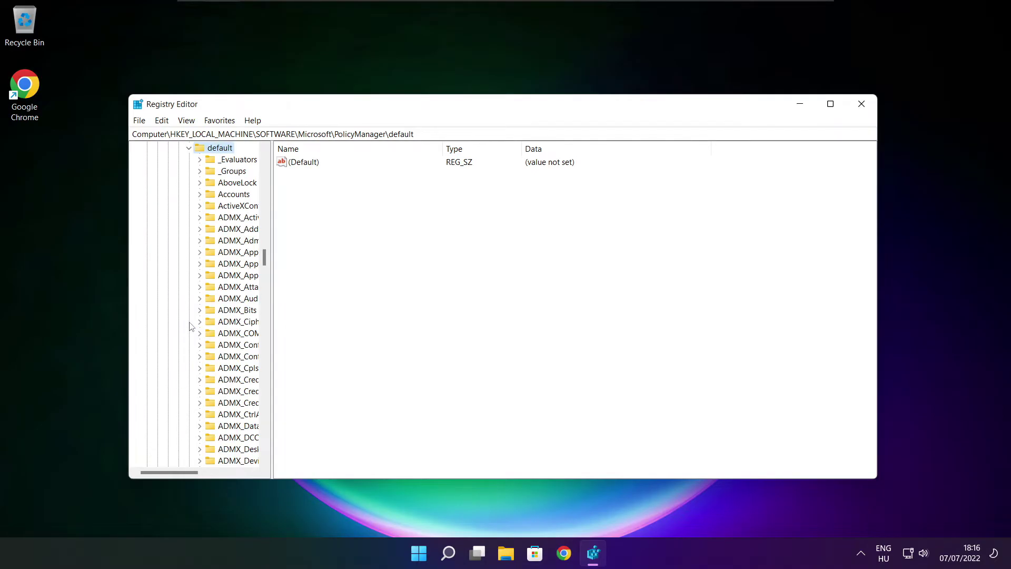
scroll(234, 232, "down", 15)
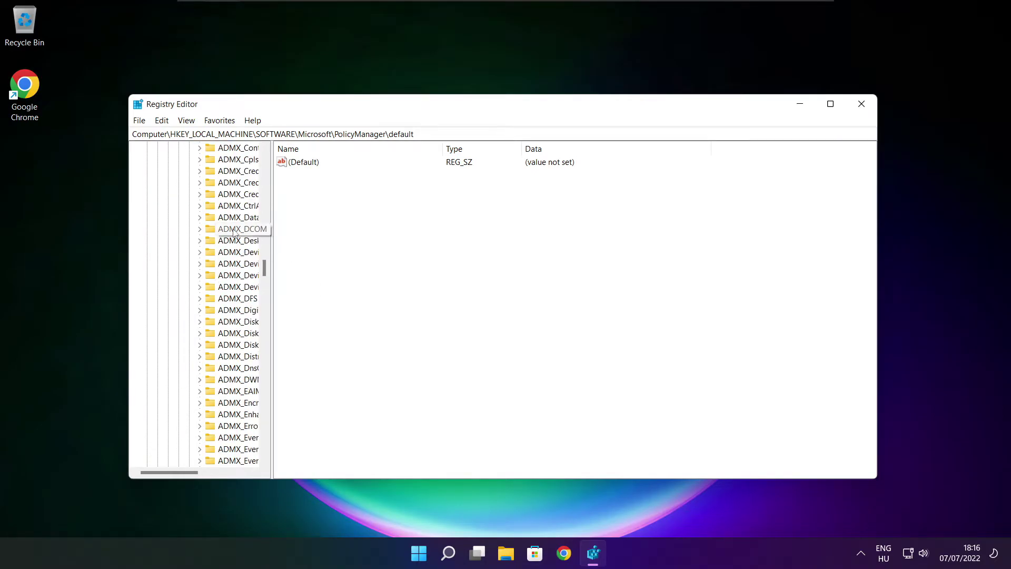
scroll(234, 232, "down", 20)
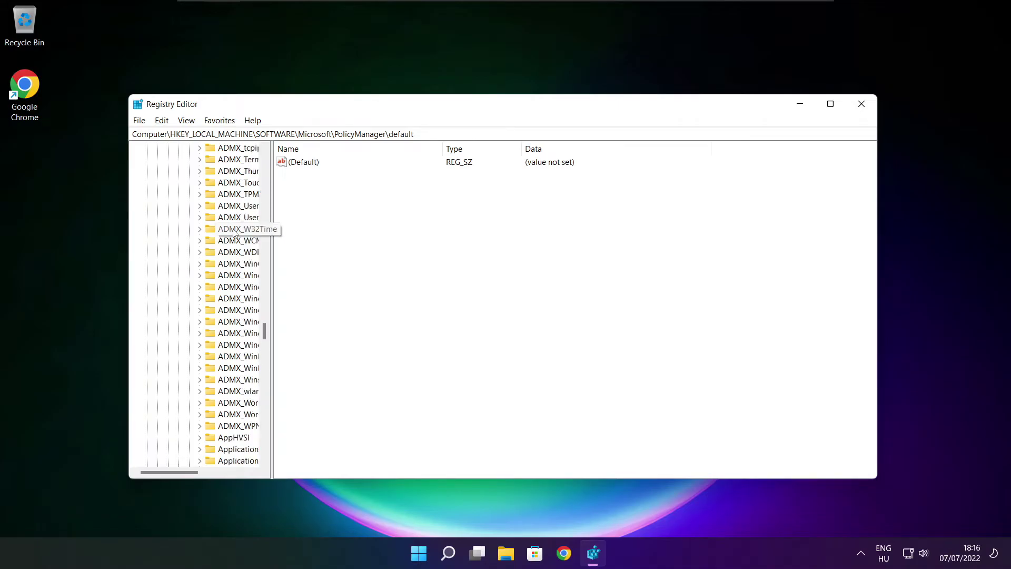
left_click_drag(271, 228, 335, 228)
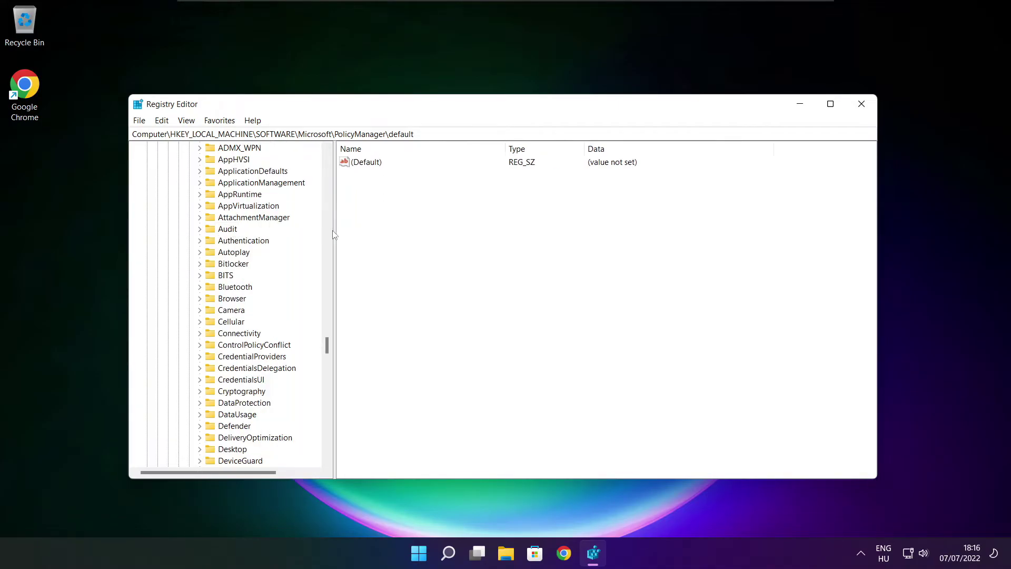
scroll(244, 221, "up", 3)
left_click(244, 218)
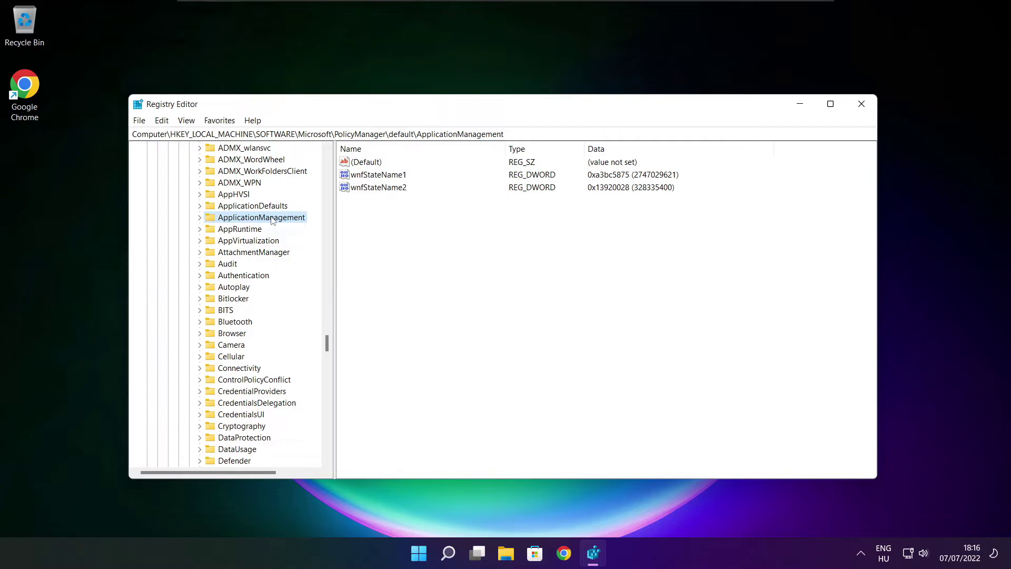
left_click(200, 218)
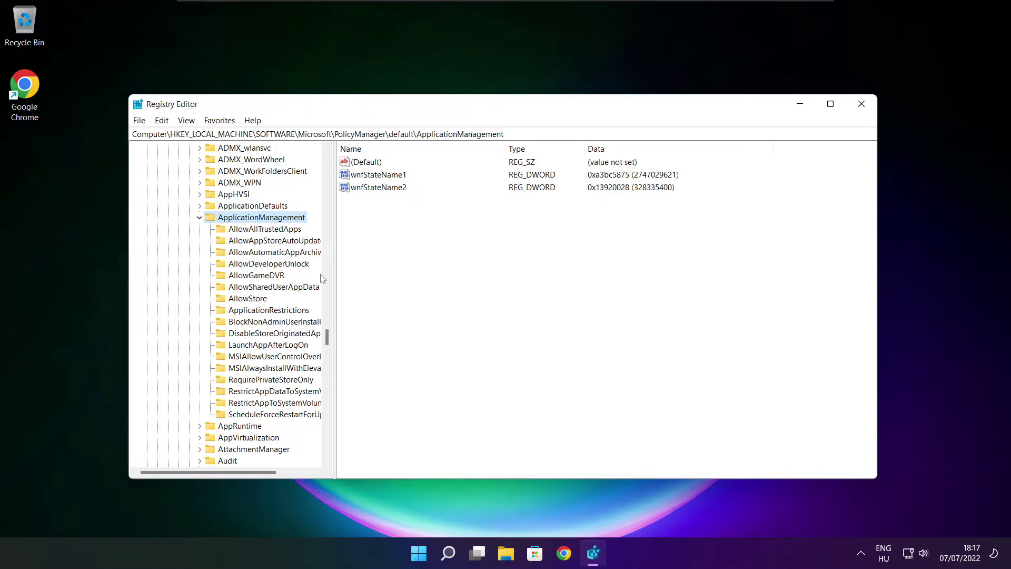
left_click_drag(334, 265, 345, 265)
Change the Value data of the AllowGameDVR key's 'value' entry to 0
left_click(233, 278)
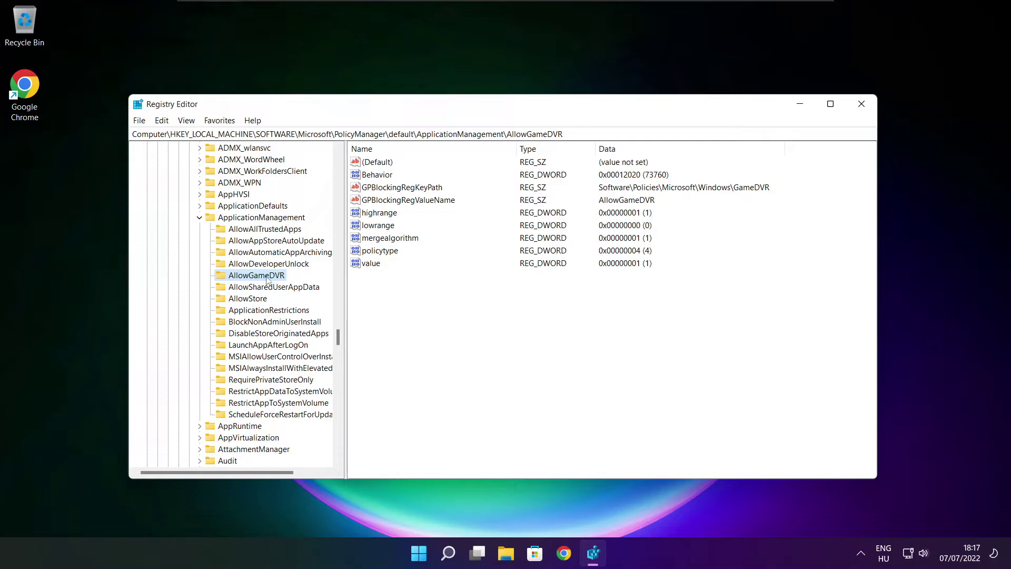
left_click(370, 265)
double_click(375, 264)
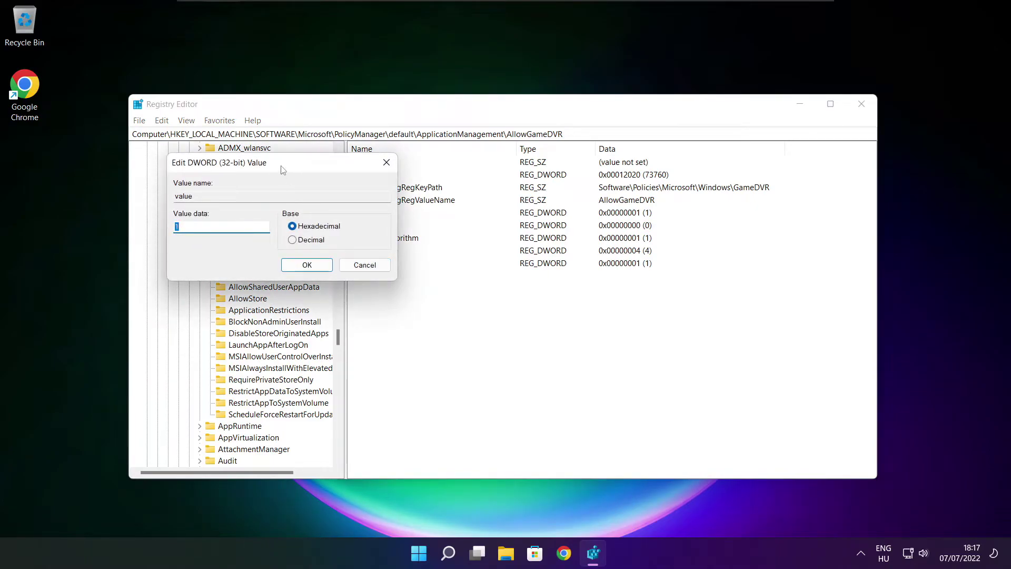
left_click_drag(287, 171, 512, 211)
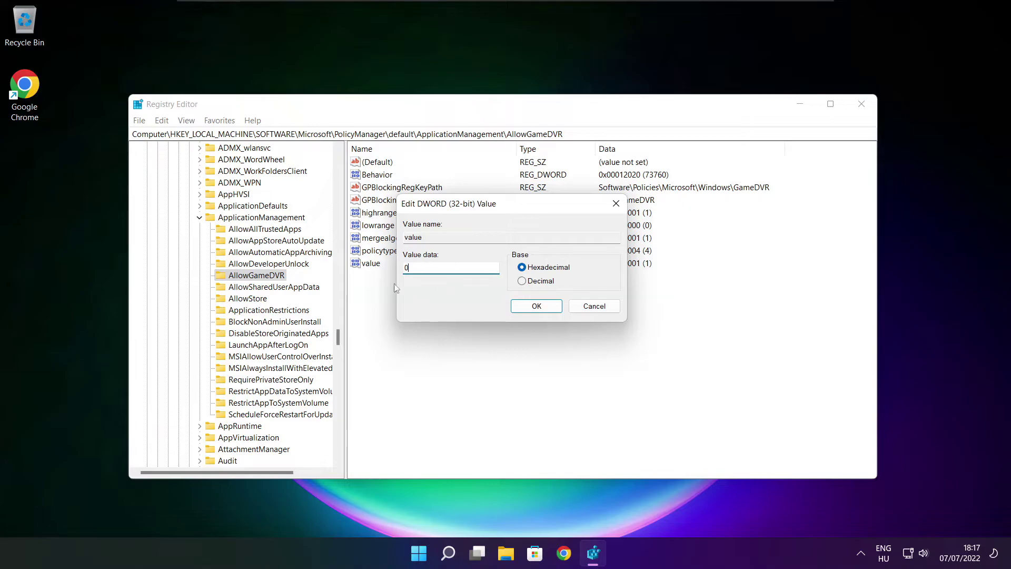
left_click(536, 307)
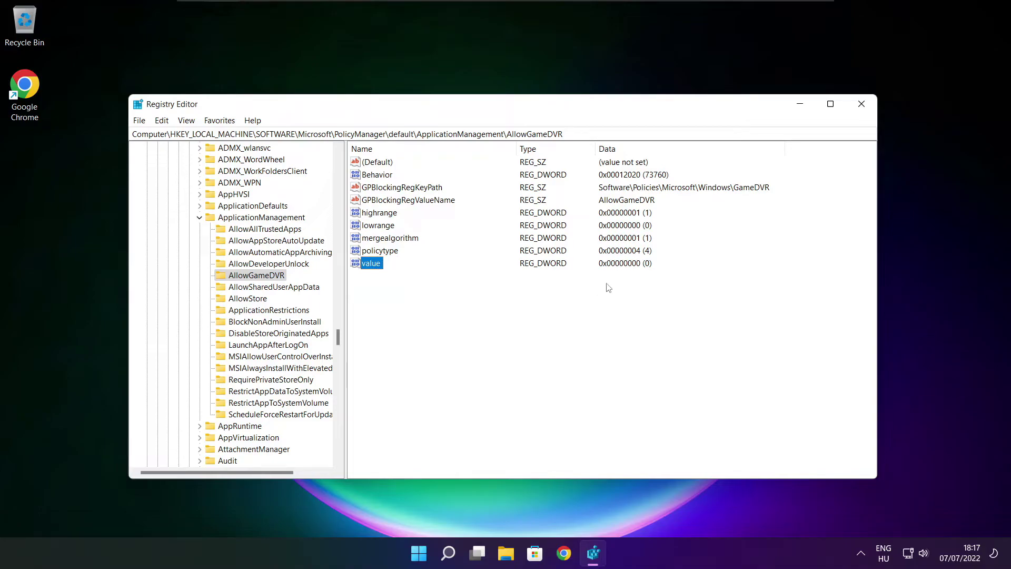
Close Registry Editor and download dxwebsetup.exe from the DirectX End-User Runtime page in Chrome
left_click(862, 105)
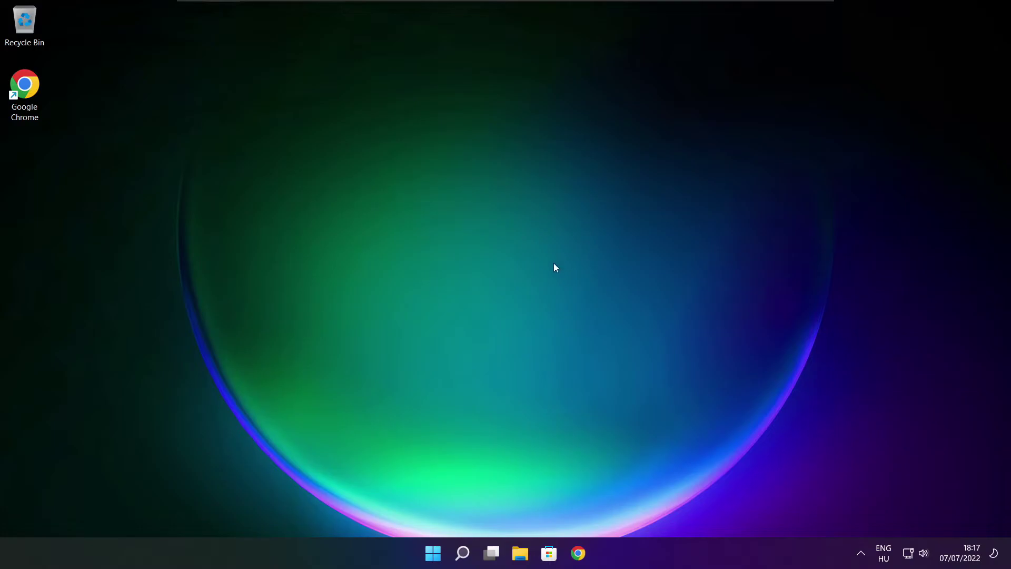
left_click(579, 555)
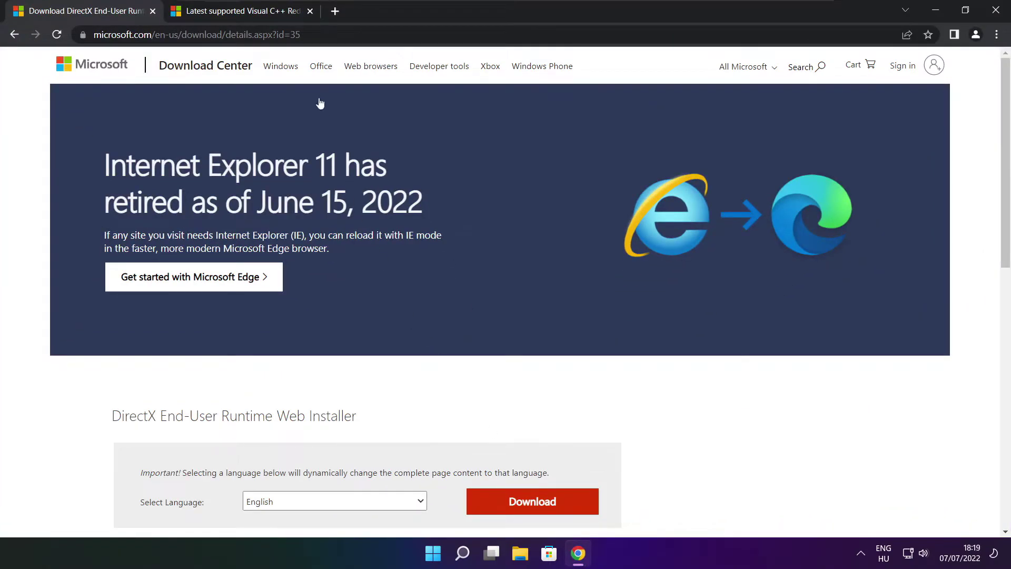
left_click_drag(301, 34, 94, 35)
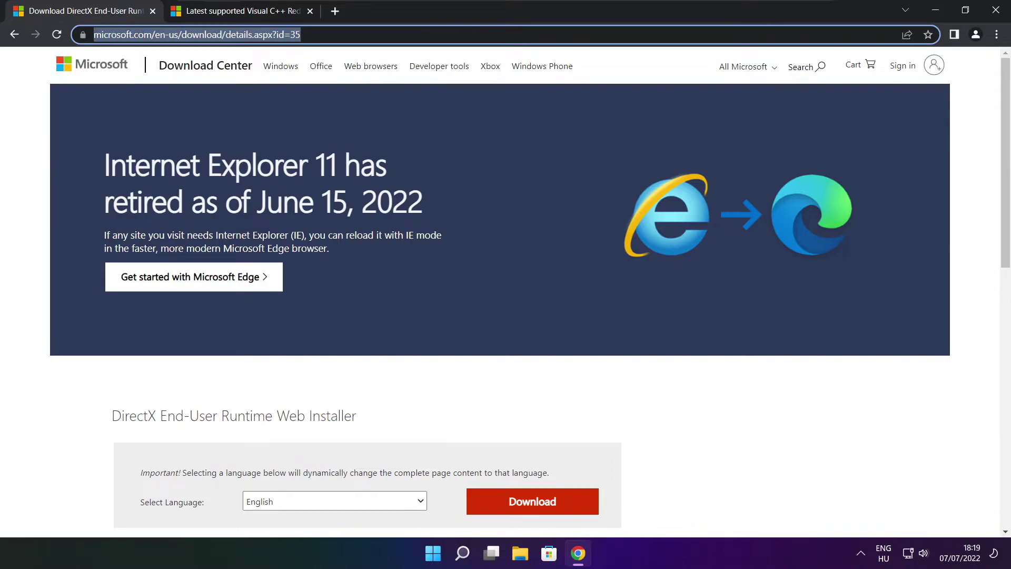
key("End")
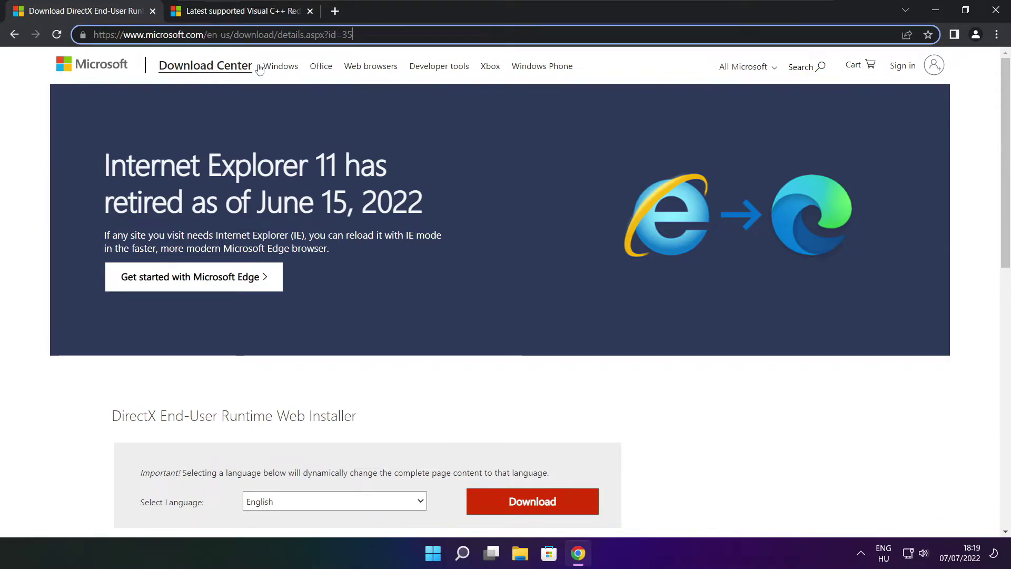
left_click(364, 383)
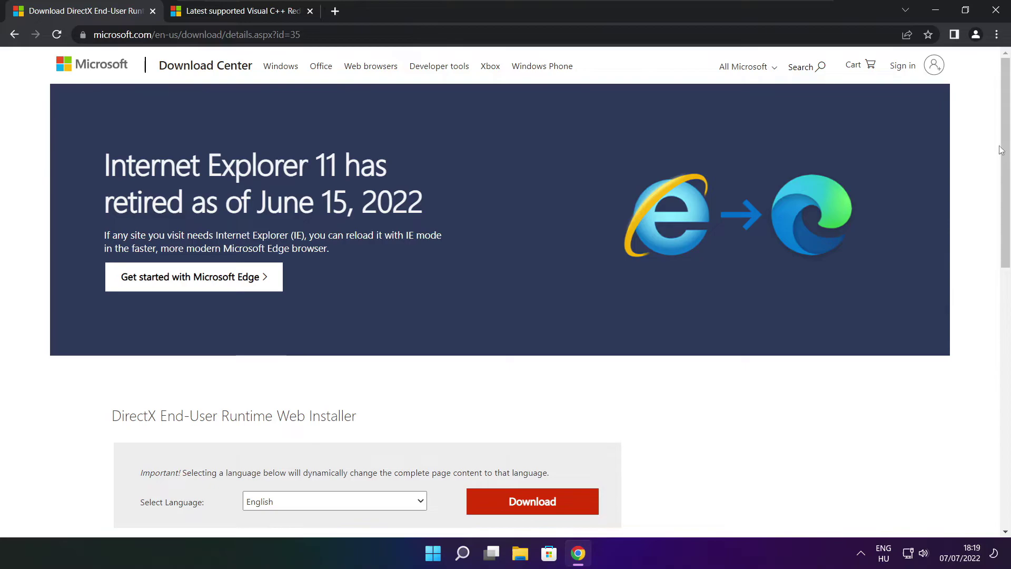
left_click_drag(1000, 150, 1000, 238)
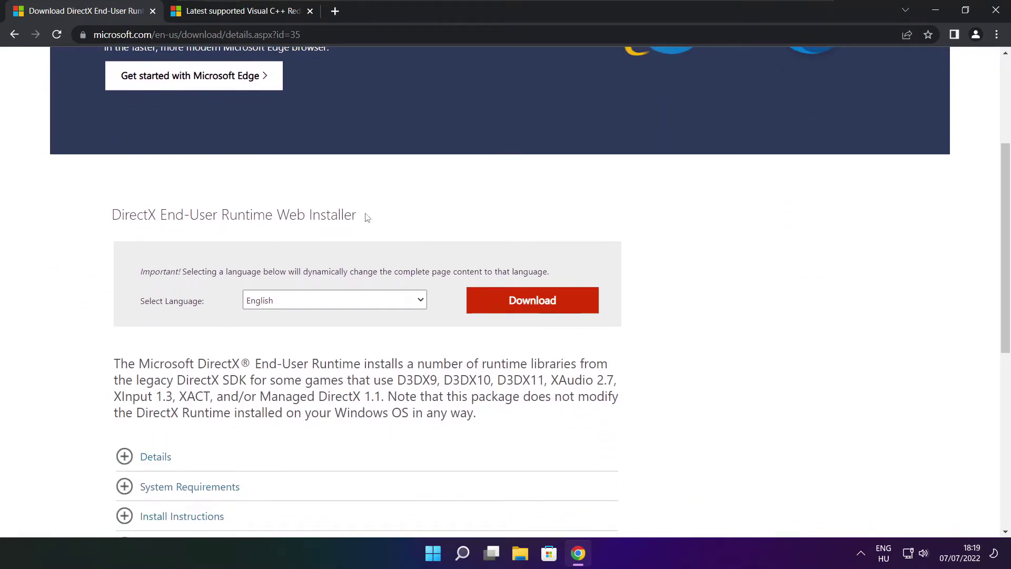
left_click_drag(367, 218, 408, 221)
left_click(537, 303)
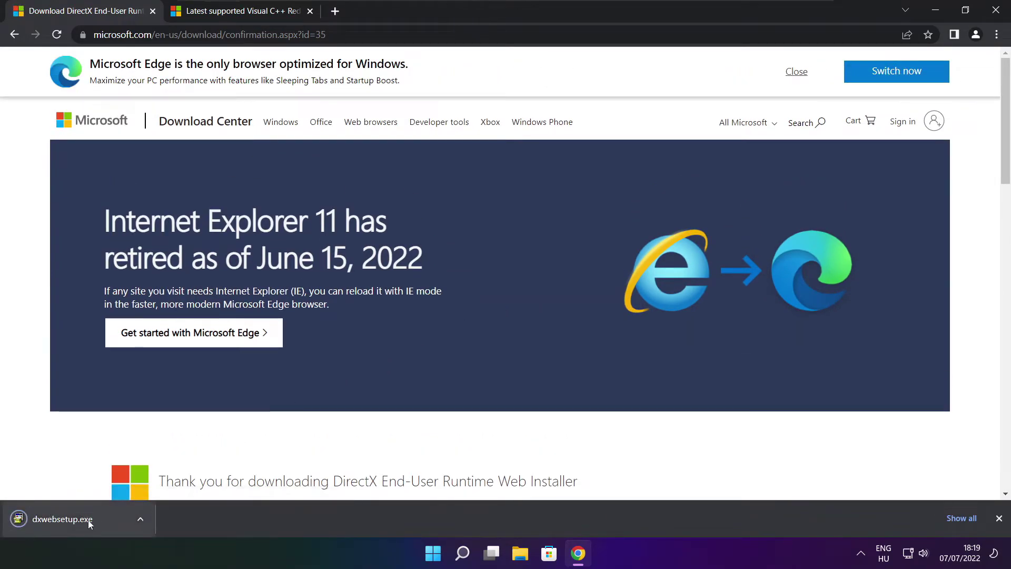
Run dxwebsetup.exe, accept the licence, skip the Bing Bar offer, install the runtimes and finish
left_click(95, 519)
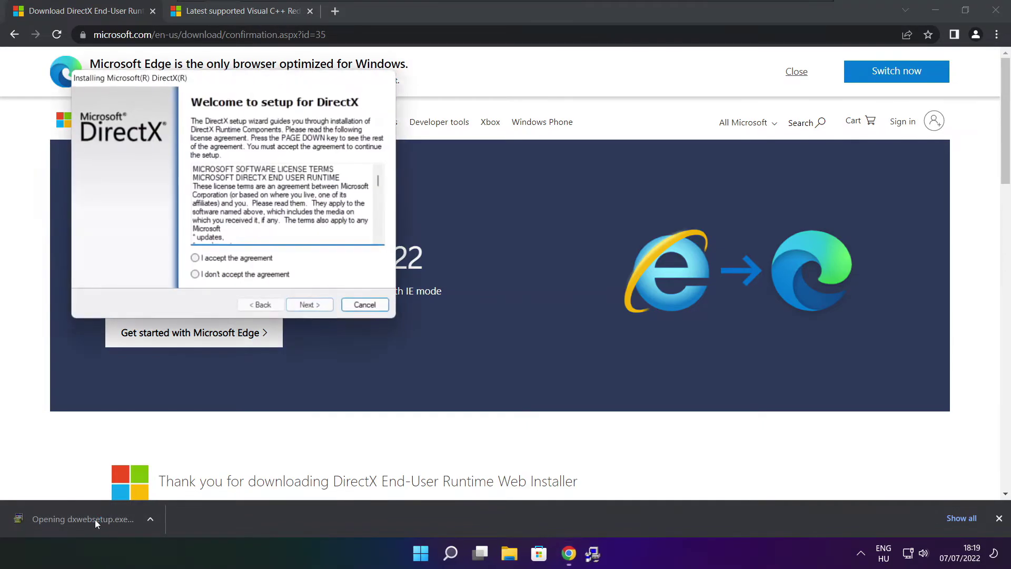
left_click_drag(203, 73, 483, 152)
left_click_drag(653, 256, 645, 301)
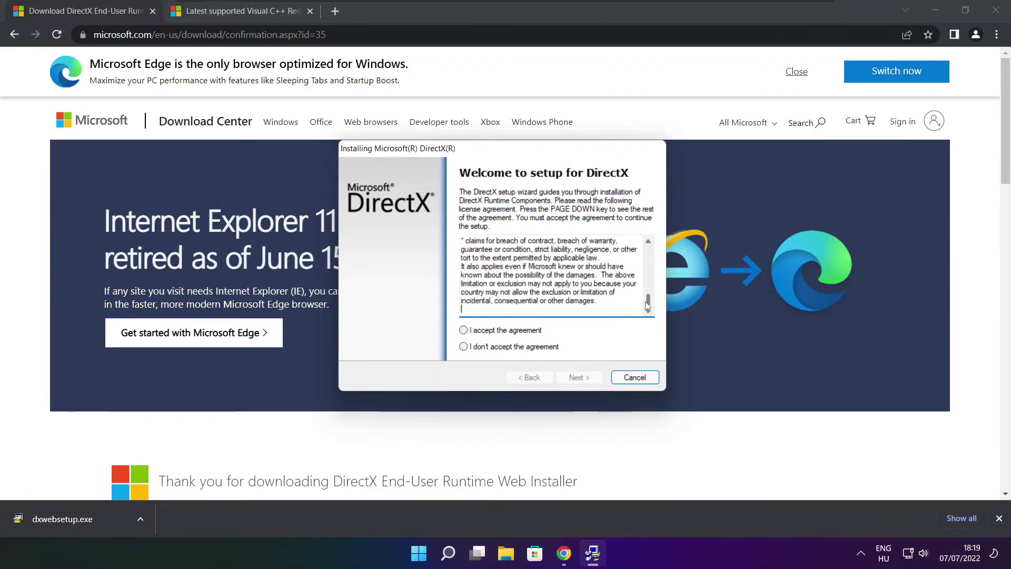
left_click(484, 333)
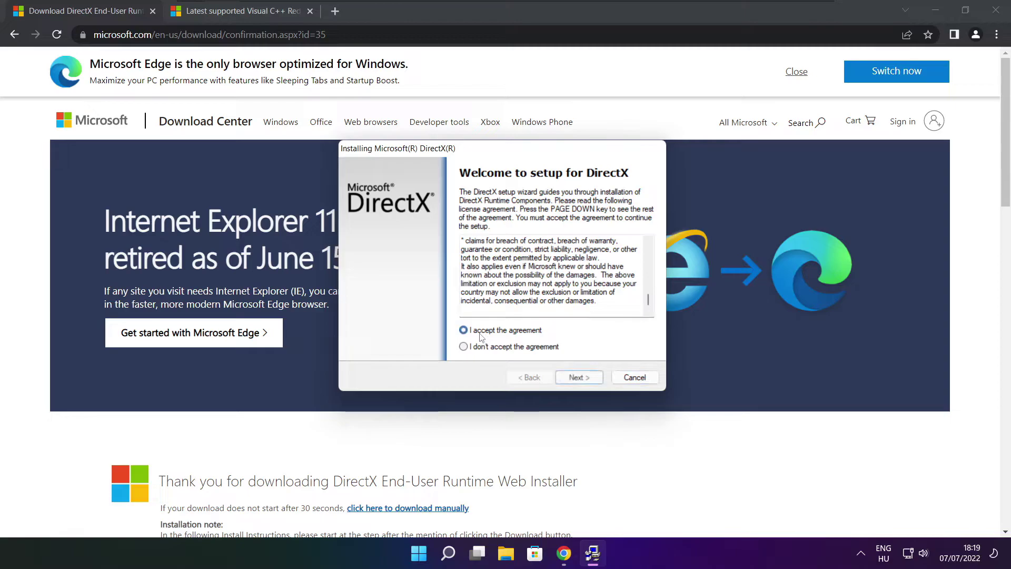
left_click(583, 382)
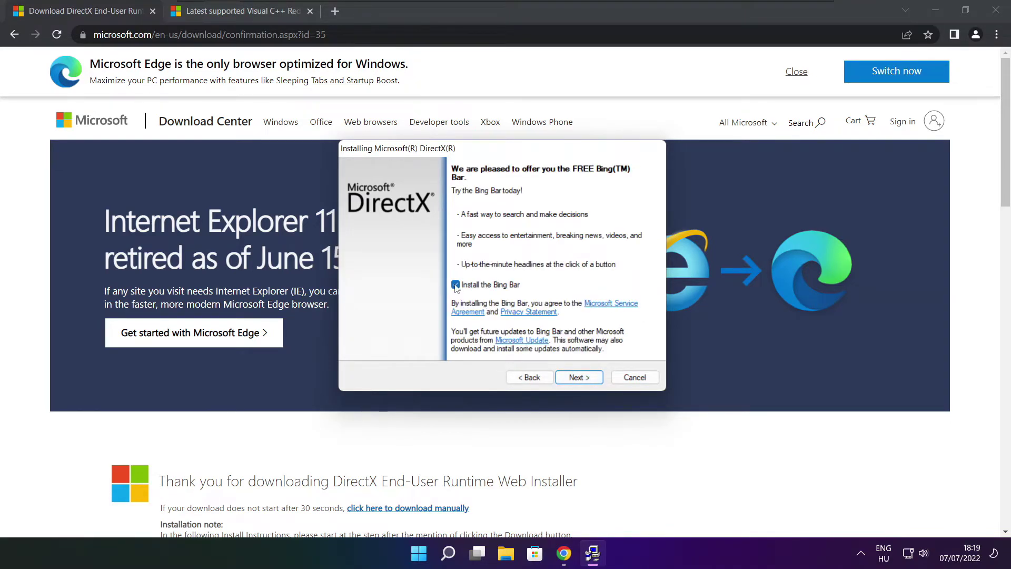
left_click(589, 381)
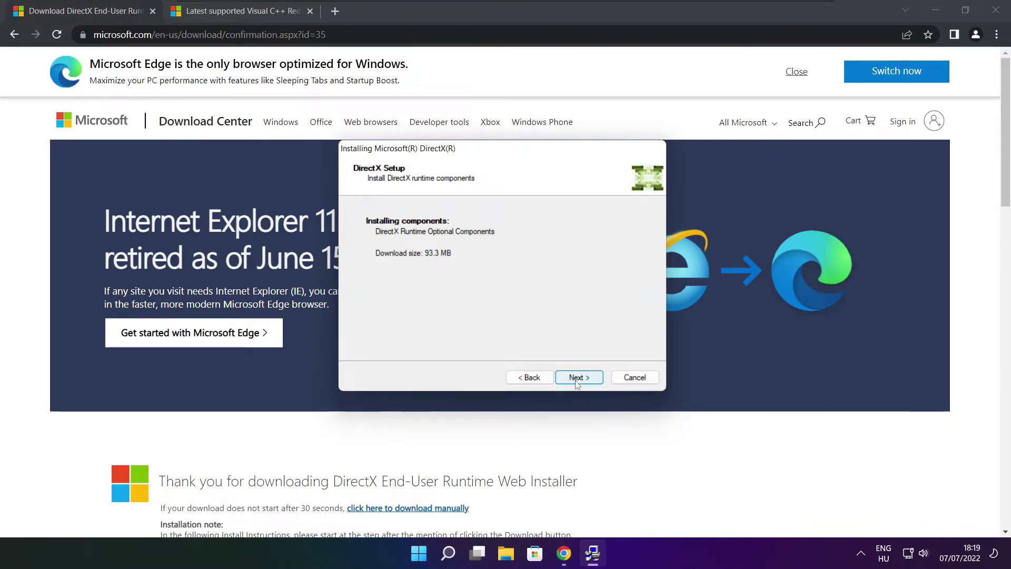
left_click(579, 378)
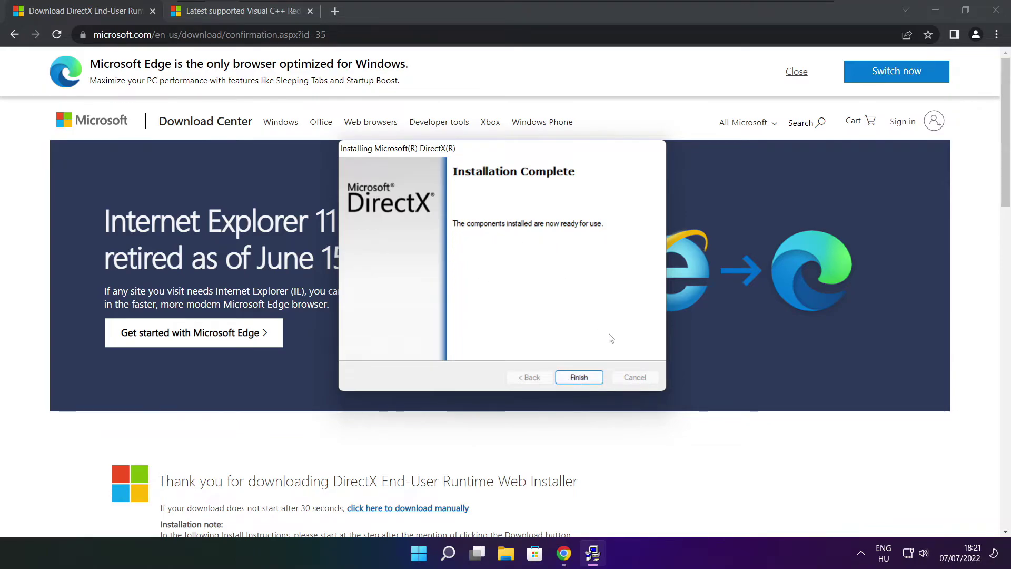
left_click(582, 377)
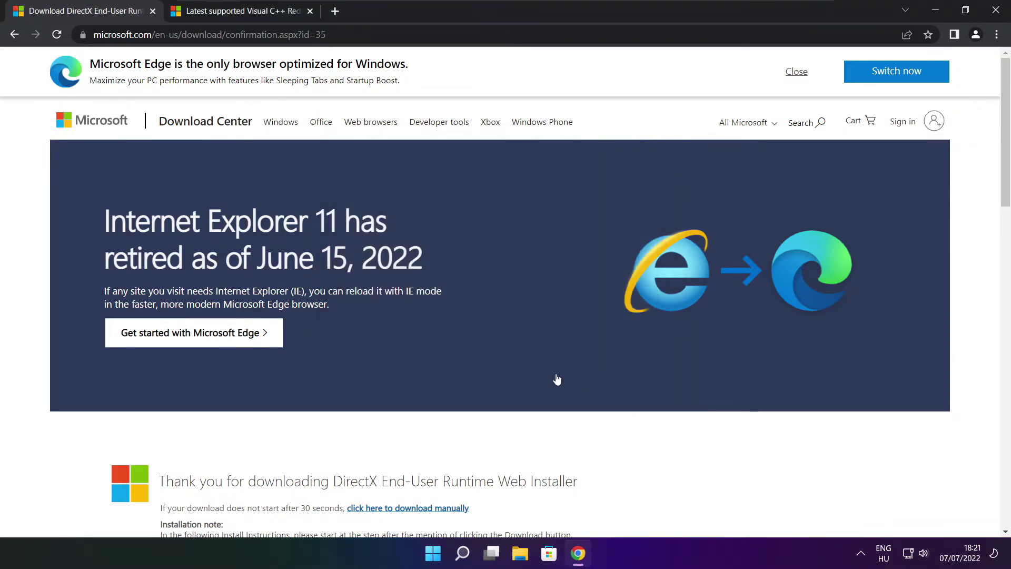
Close the DirectX tab and scroll to the Visual C++ Redistributable download table
left_click(152, 14)
mouse_move(434, 34)
left_mouse_down()
mouse_move(93, 34)
mouse_move(437, 35)
left_mouse_up()
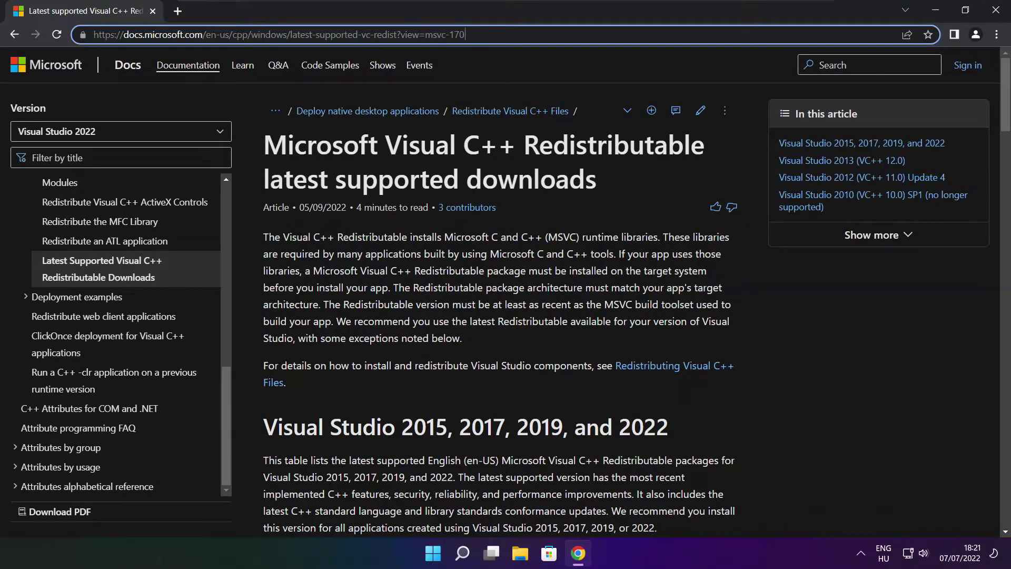
left_click(501, 64)
left_click_drag(1000, 97, 1000, 147)
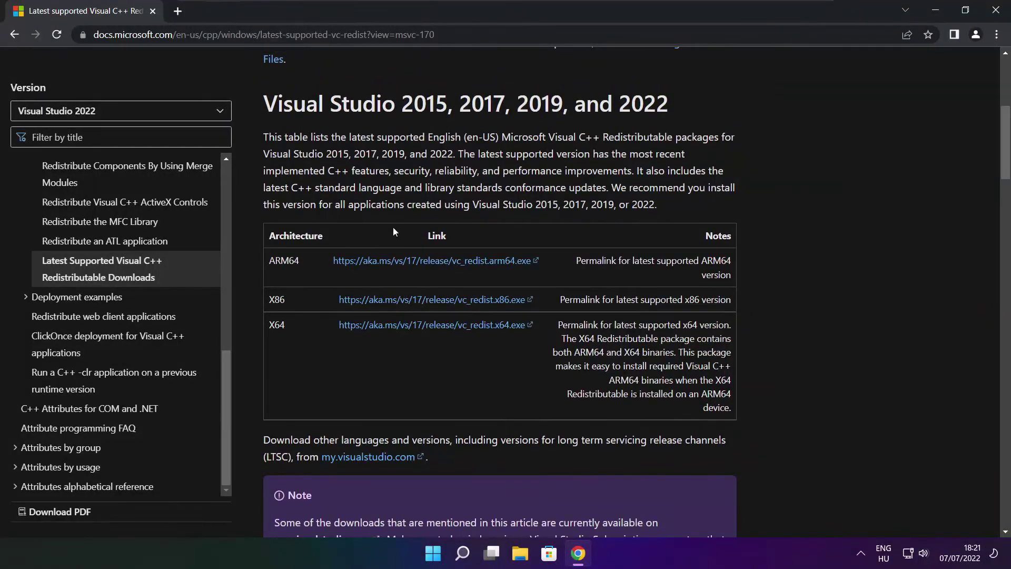
left_click_drag(269, 260, 672, 358)
left_click(672, 360)
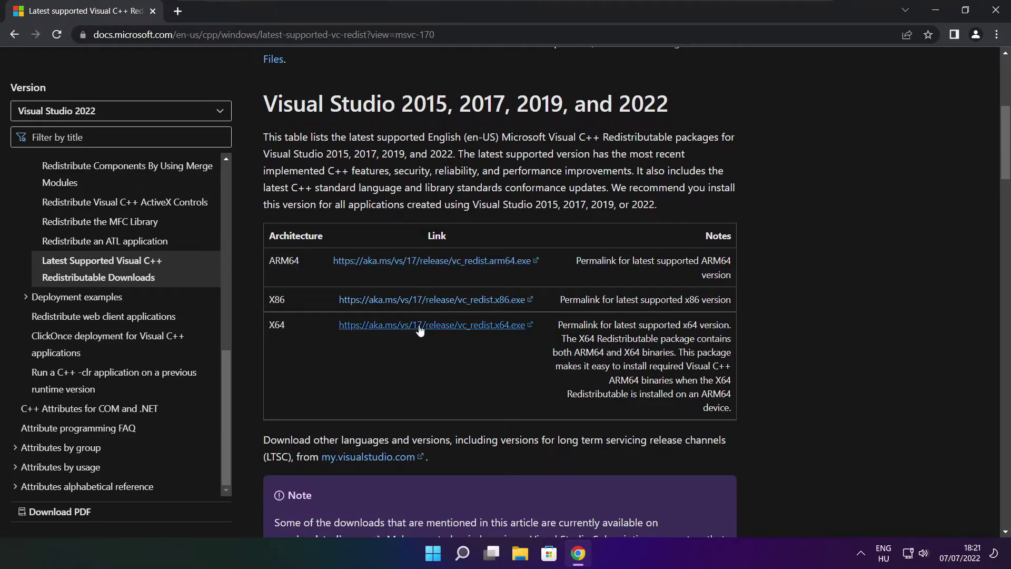
Download the ARM64, x86 and x64 redistributables and launch VC_redist.arm64.exe
left_click(419, 262)
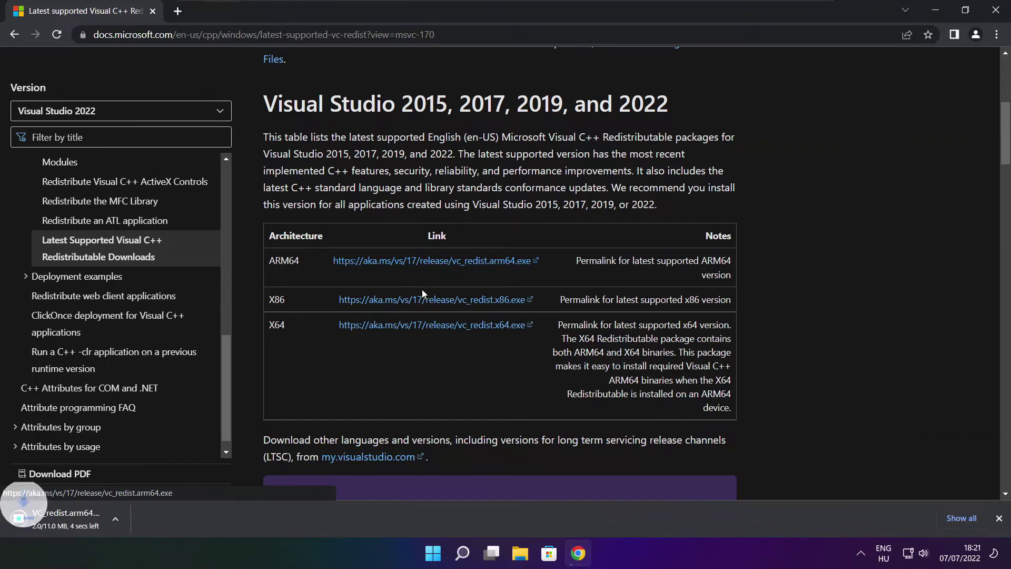
left_click(416, 305)
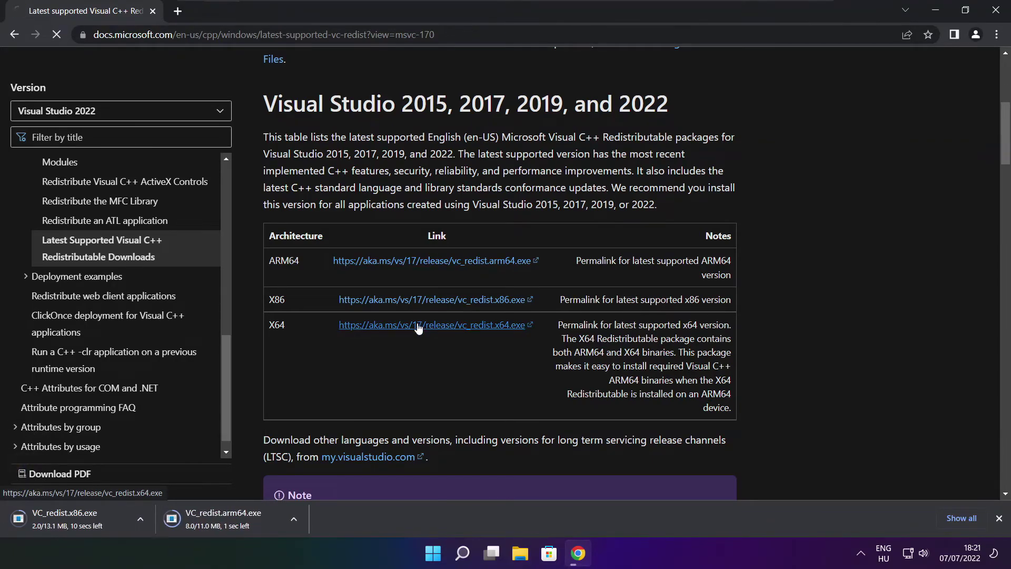
left_click(416, 325)
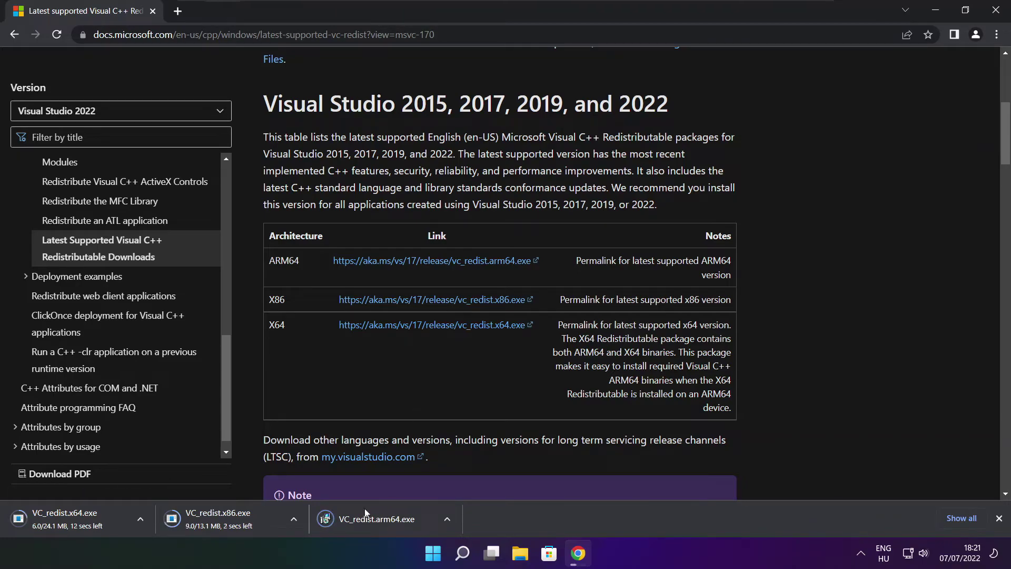
left_click(385, 520)
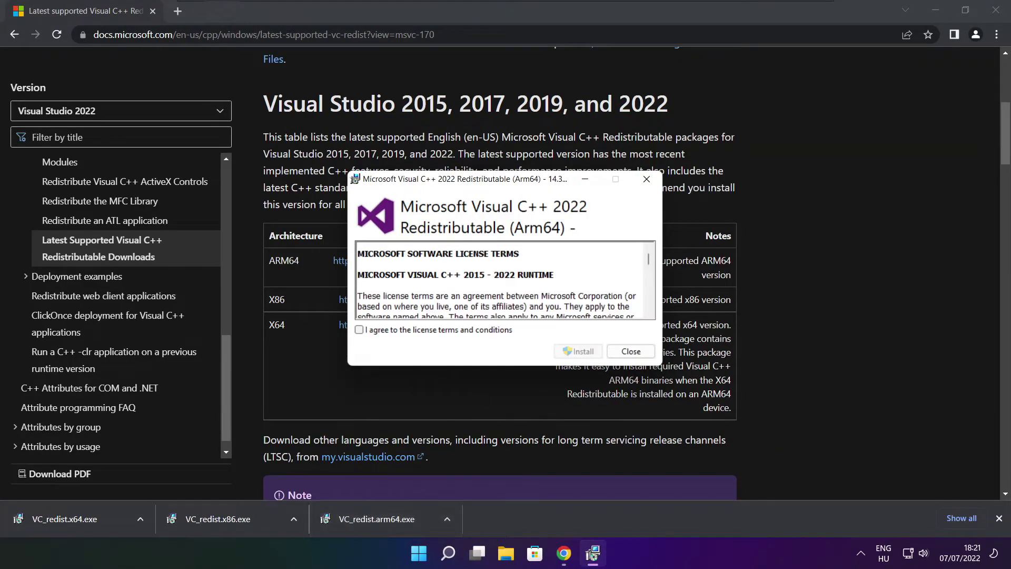
Accept the ARM64 licence terms, attempt installation, and dismiss the unsupported-package failure
left_click_drag(649, 262, 649, 314)
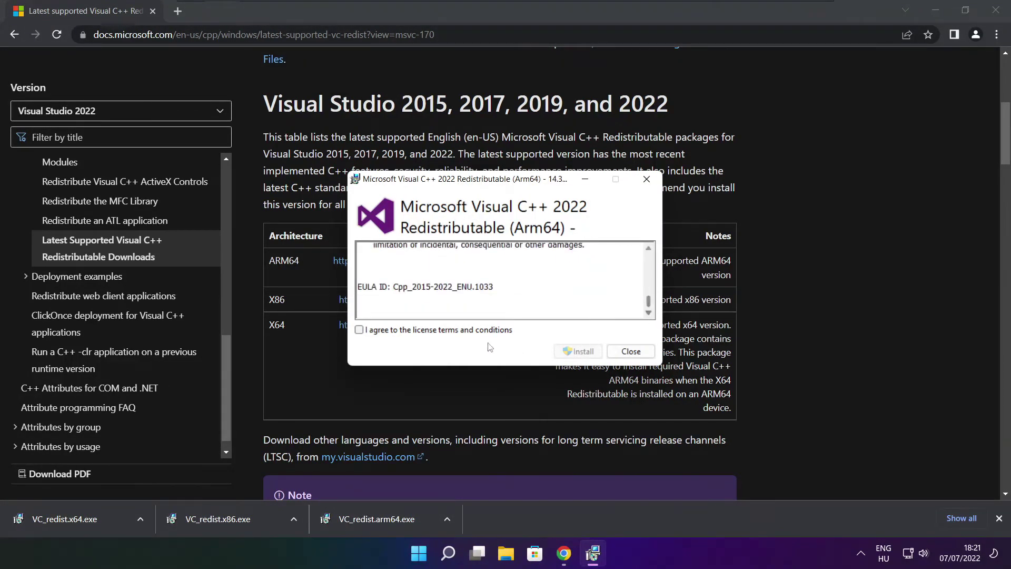
left_click(359, 329)
left_click(576, 351)
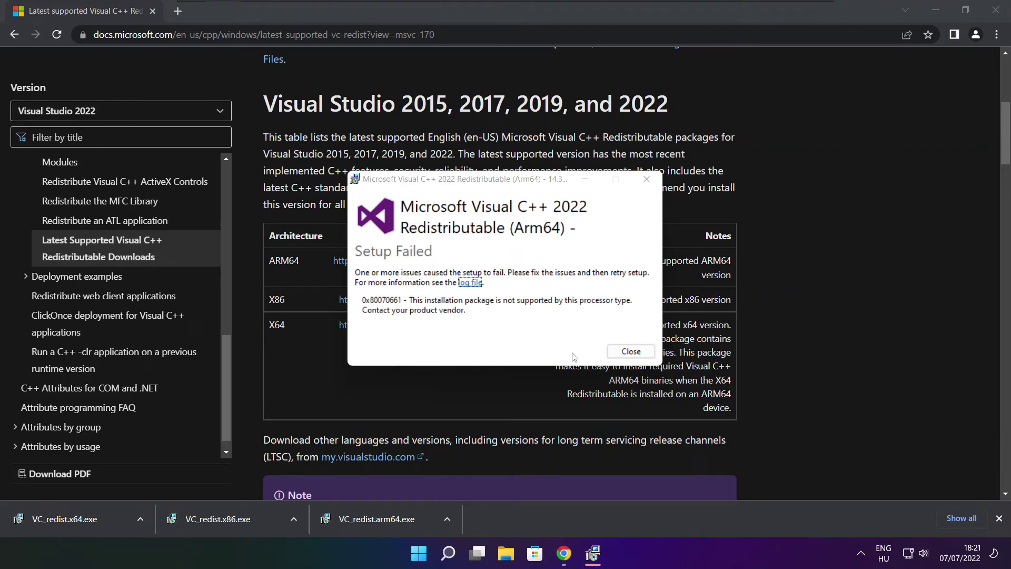
left_click(631, 351)
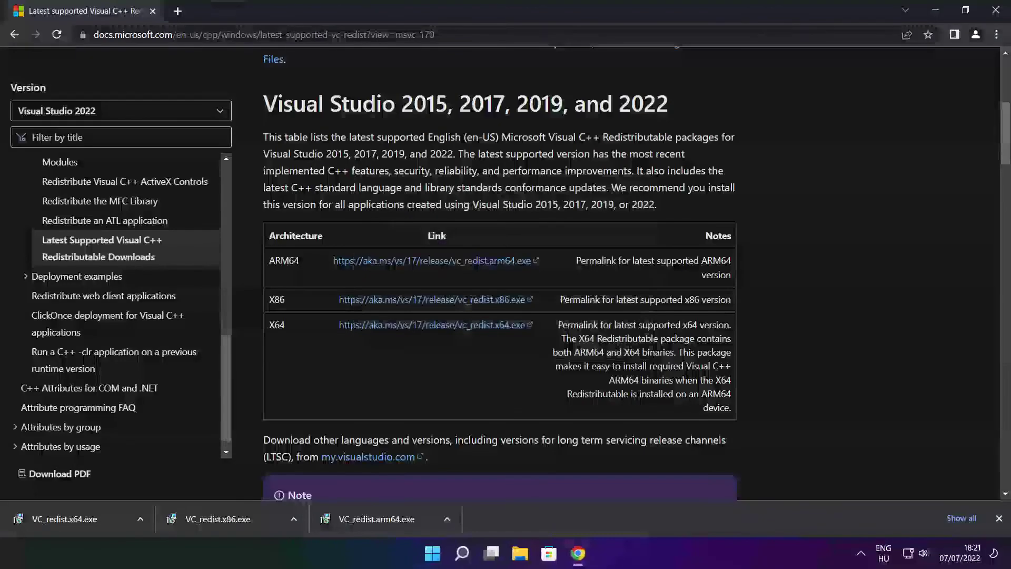
Install the x86 Visual C++ 2015-2022 Redistributable and close its setup
left_click(241, 519)
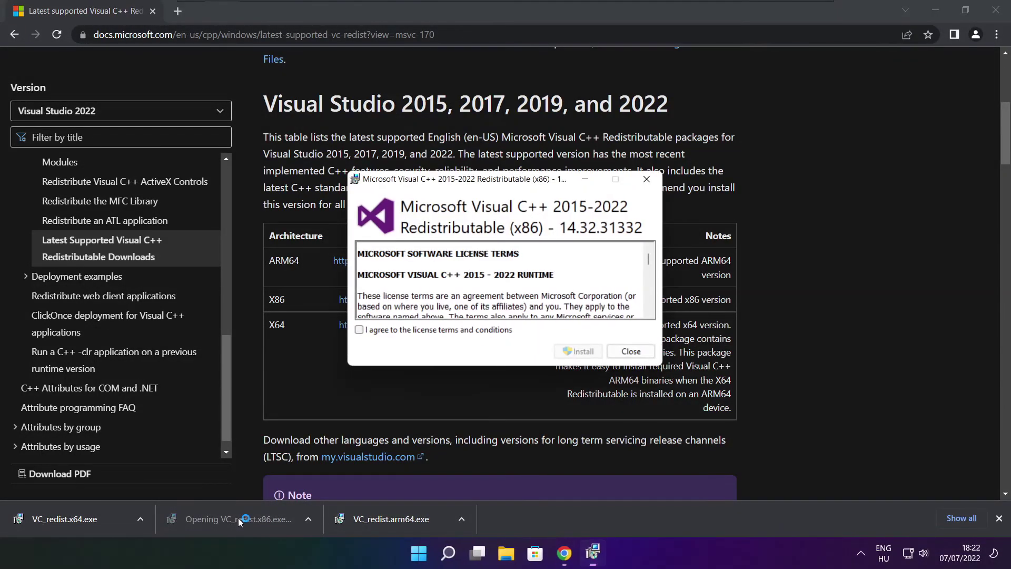
left_click_drag(648, 259, 649, 312)
left_click(360, 330)
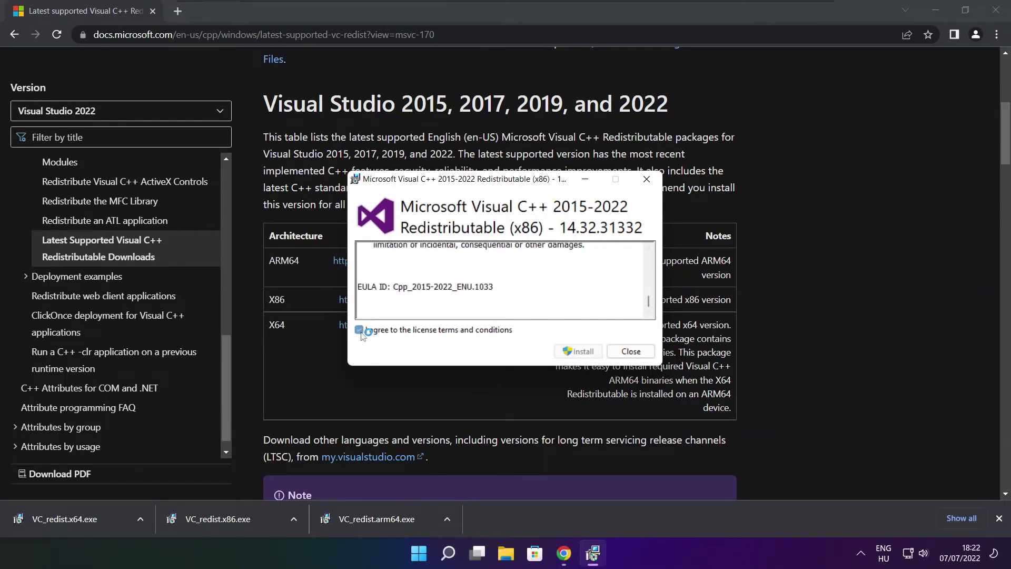
left_click(579, 352)
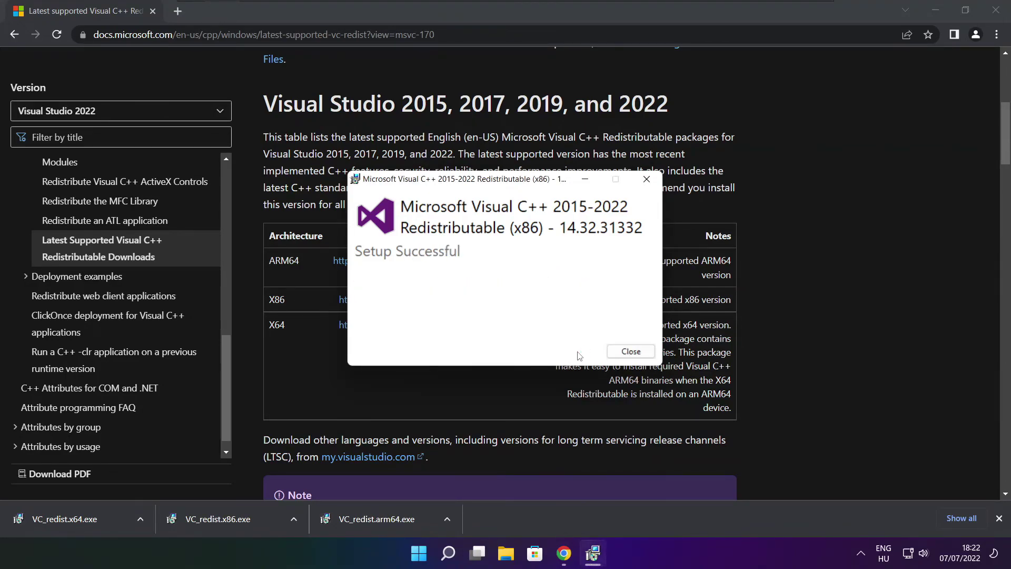
left_click(633, 352)
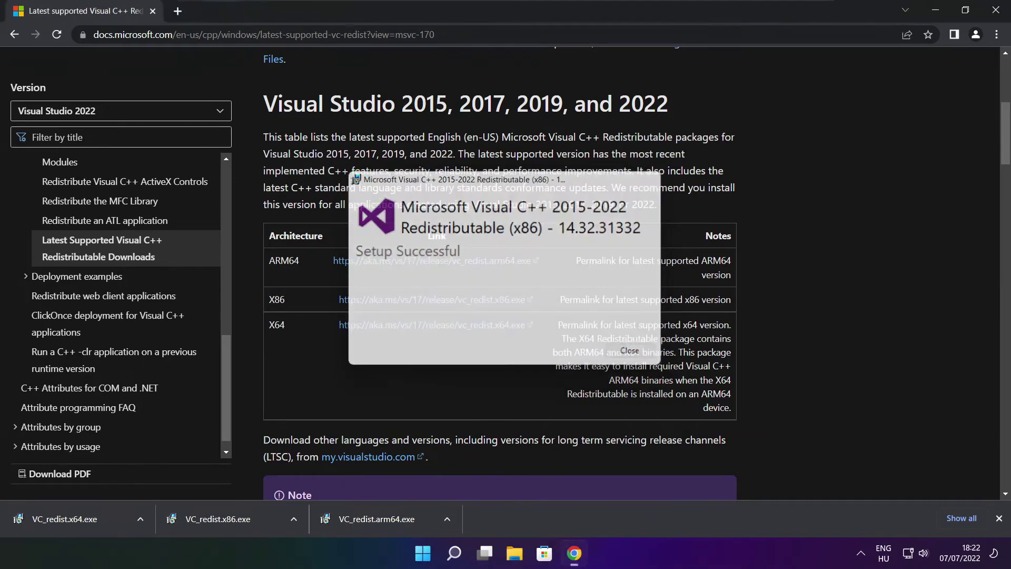
Install the x64 Visual C++ 2015-2022 Redistributable 14.32.31332 and close its setup
left_click(84, 519)
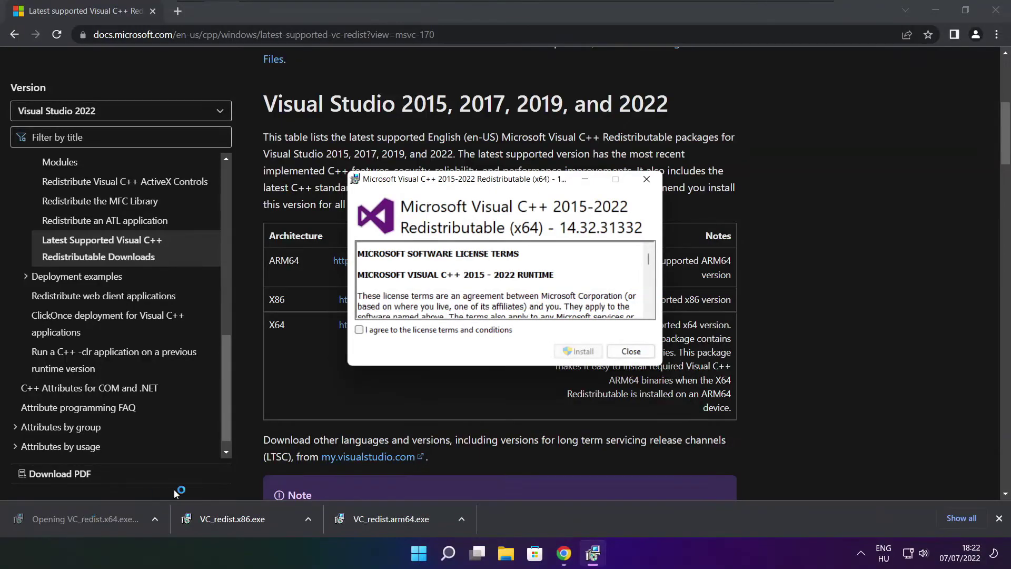
left_click_drag(649, 259, 648, 304)
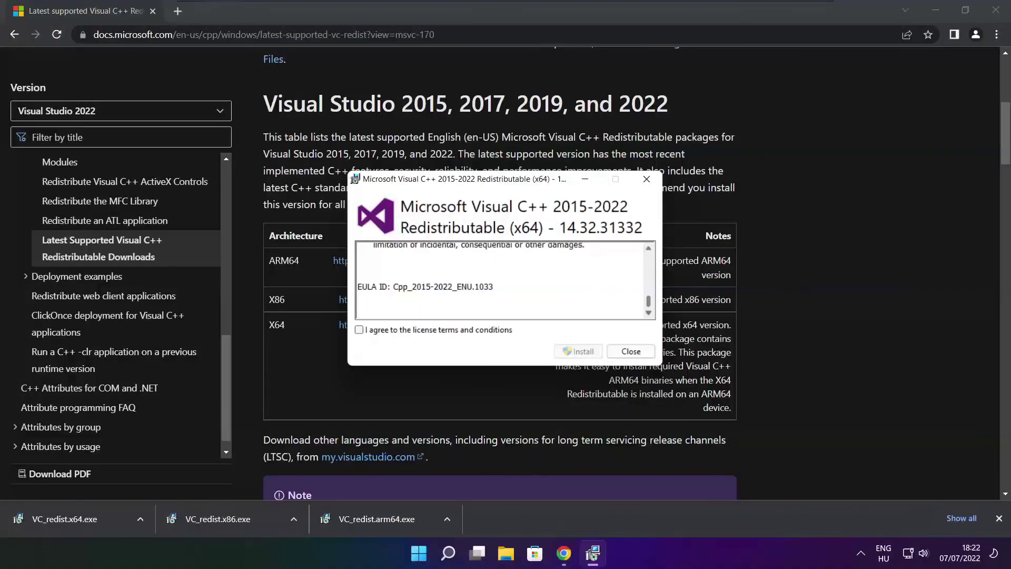
left_click(360, 330)
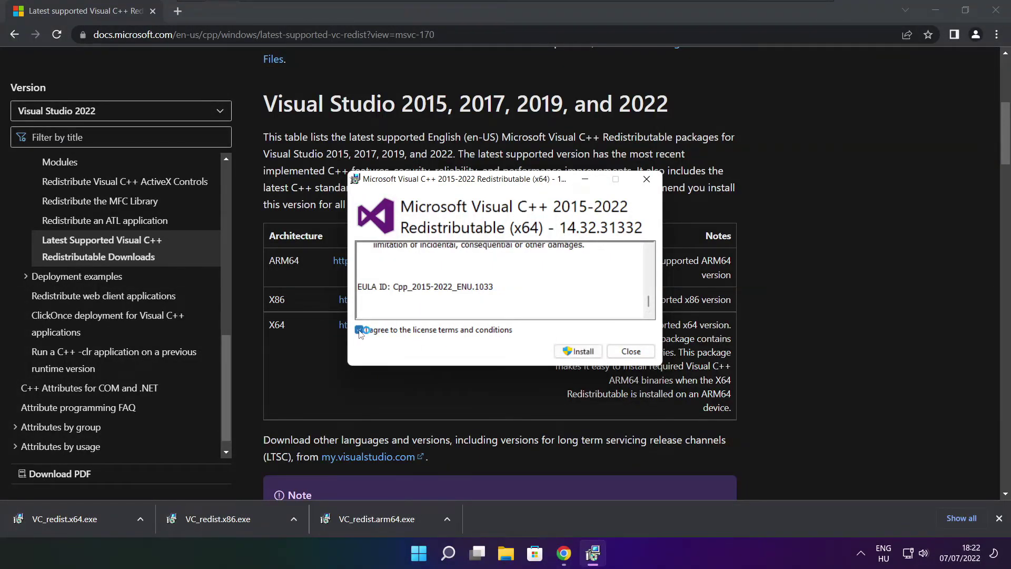
left_click(581, 353)
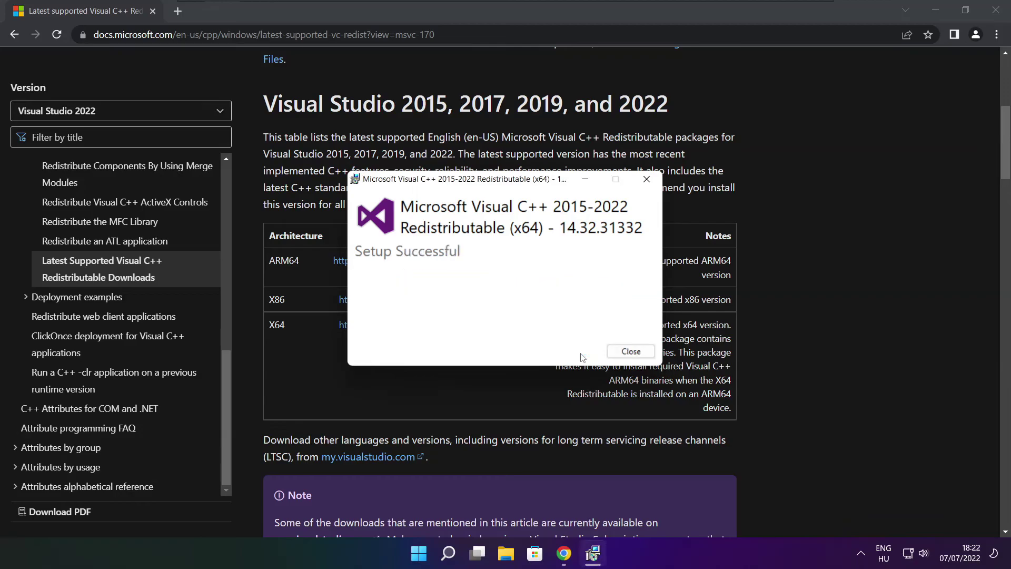
left_click(632, 352)
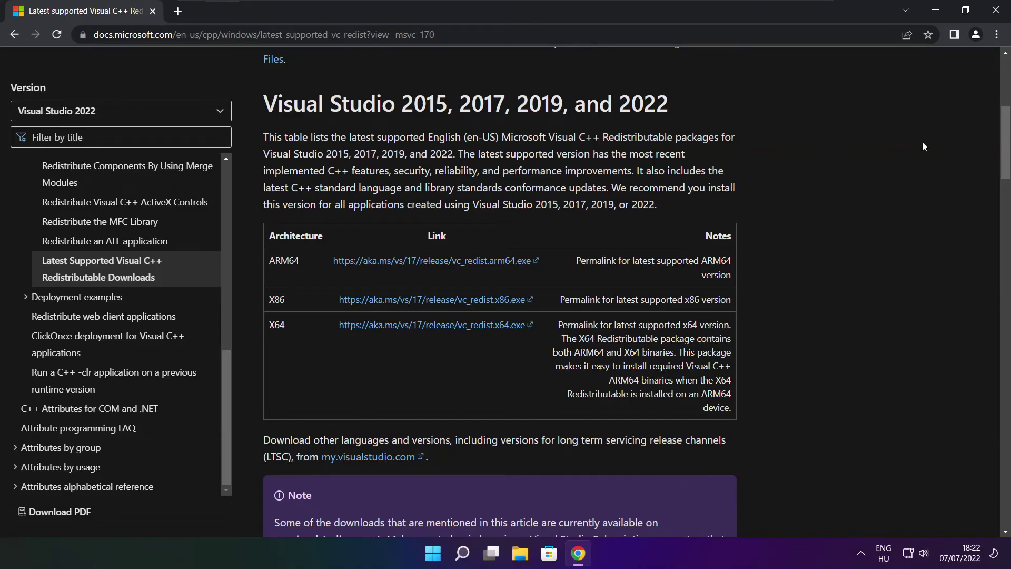
Close Chrome and restart the PC from the Start menu's power options
left_click(995, 12)
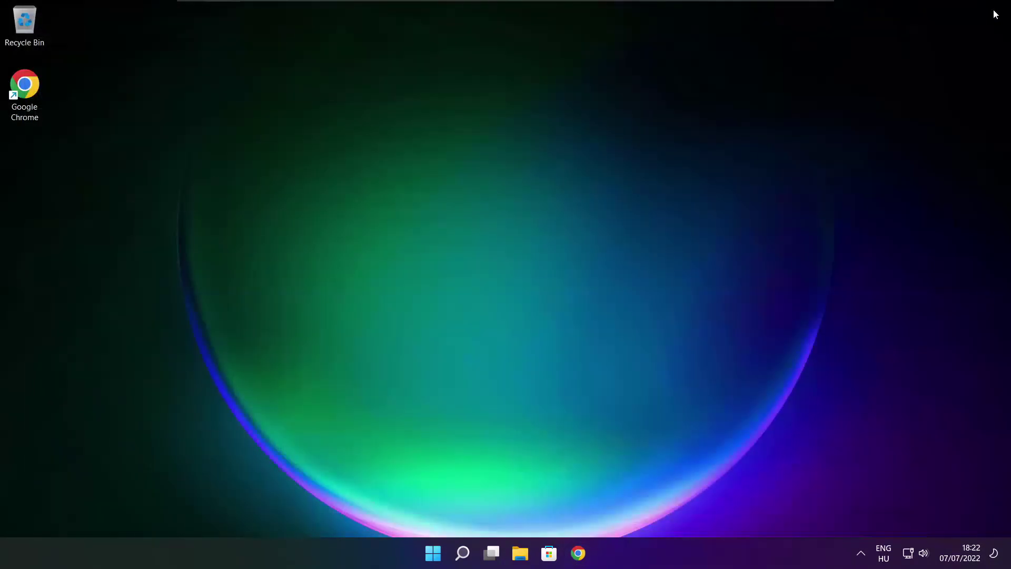
left_click(434, 554)
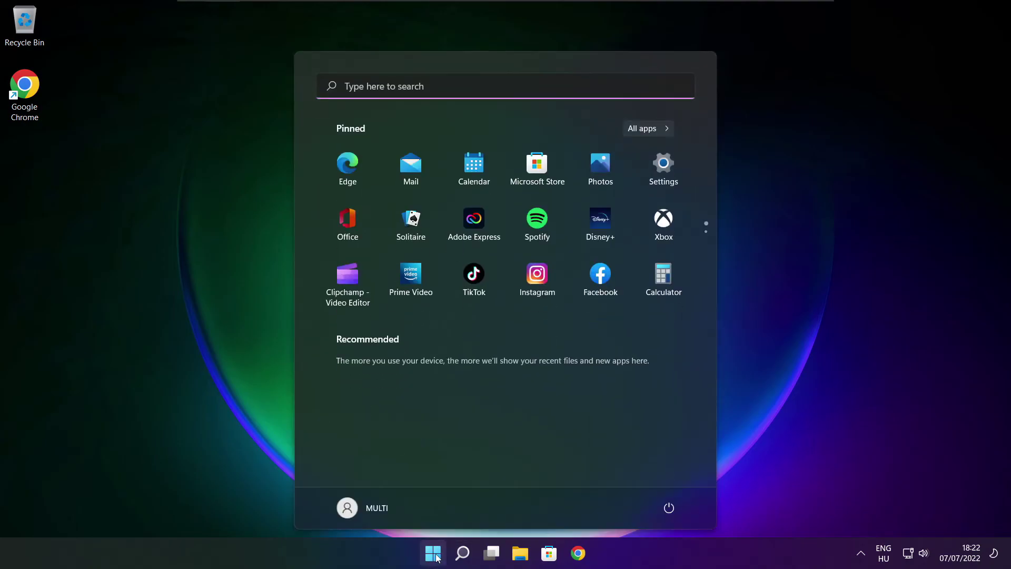
left_click(669, 508)
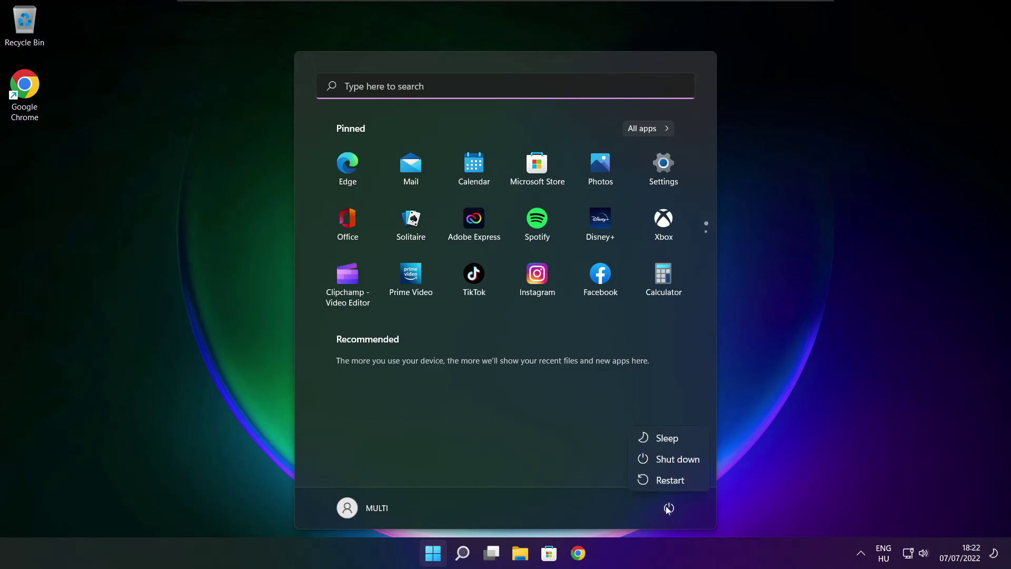
left_click(676, 482)
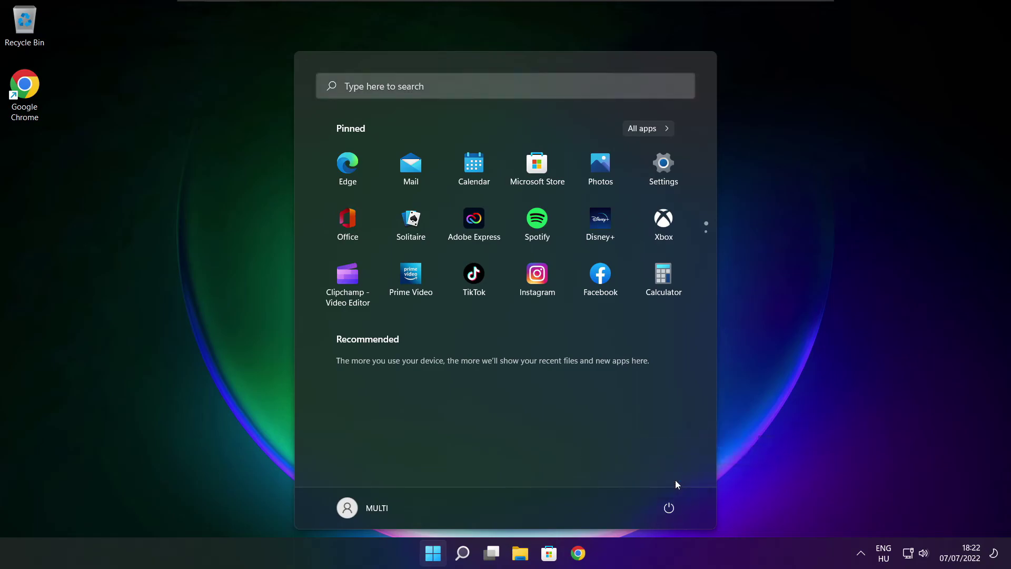